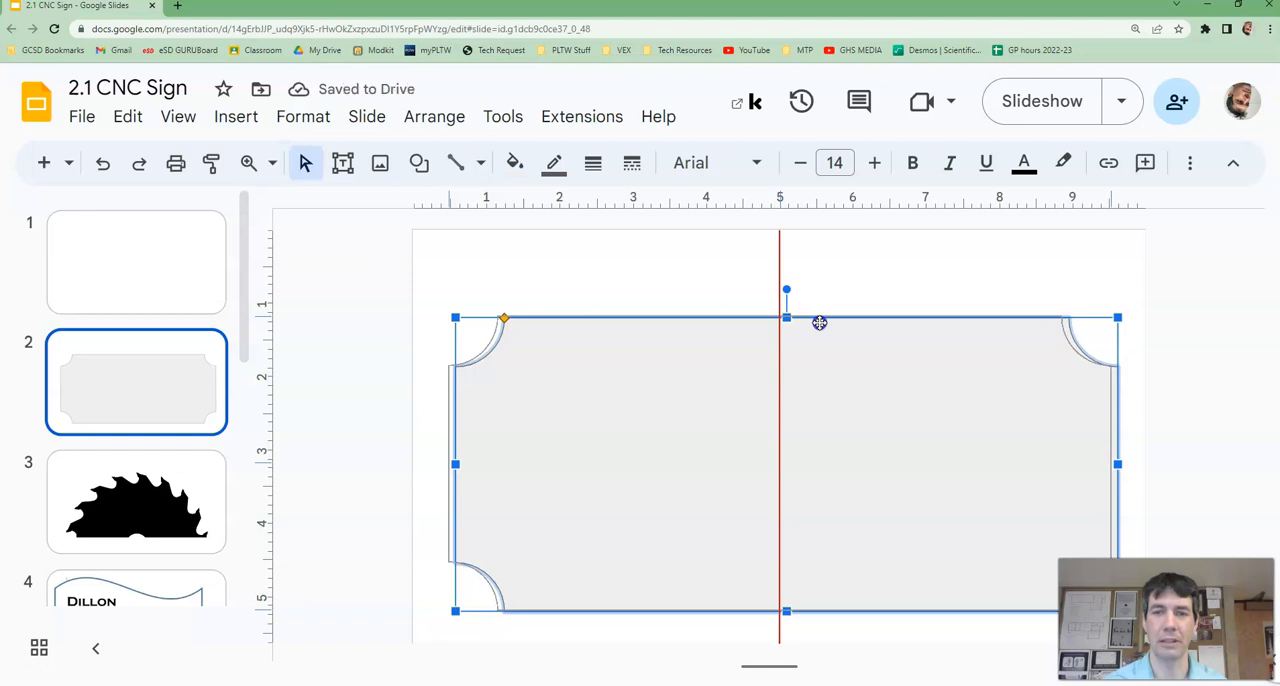
Step: Center the plaque shape horizontally on slide 2 and make its fill transparent
left_click_drag(819, 322, 819, 322)
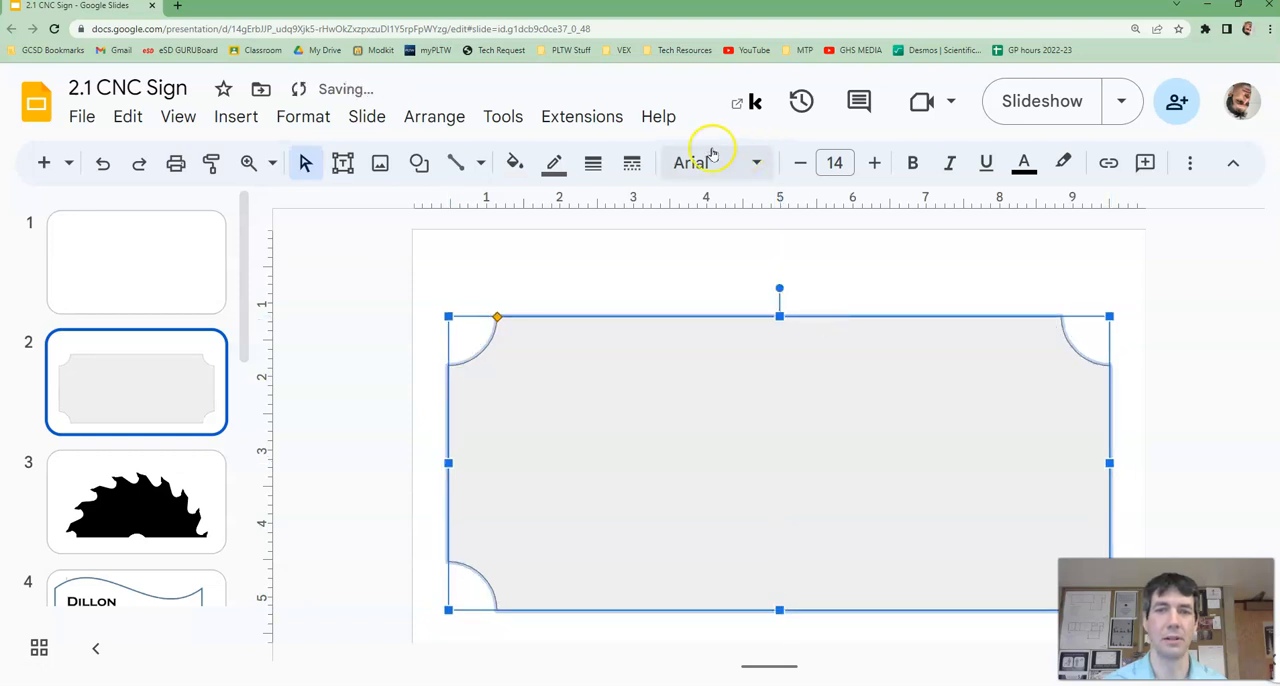
left_click(514, 162)
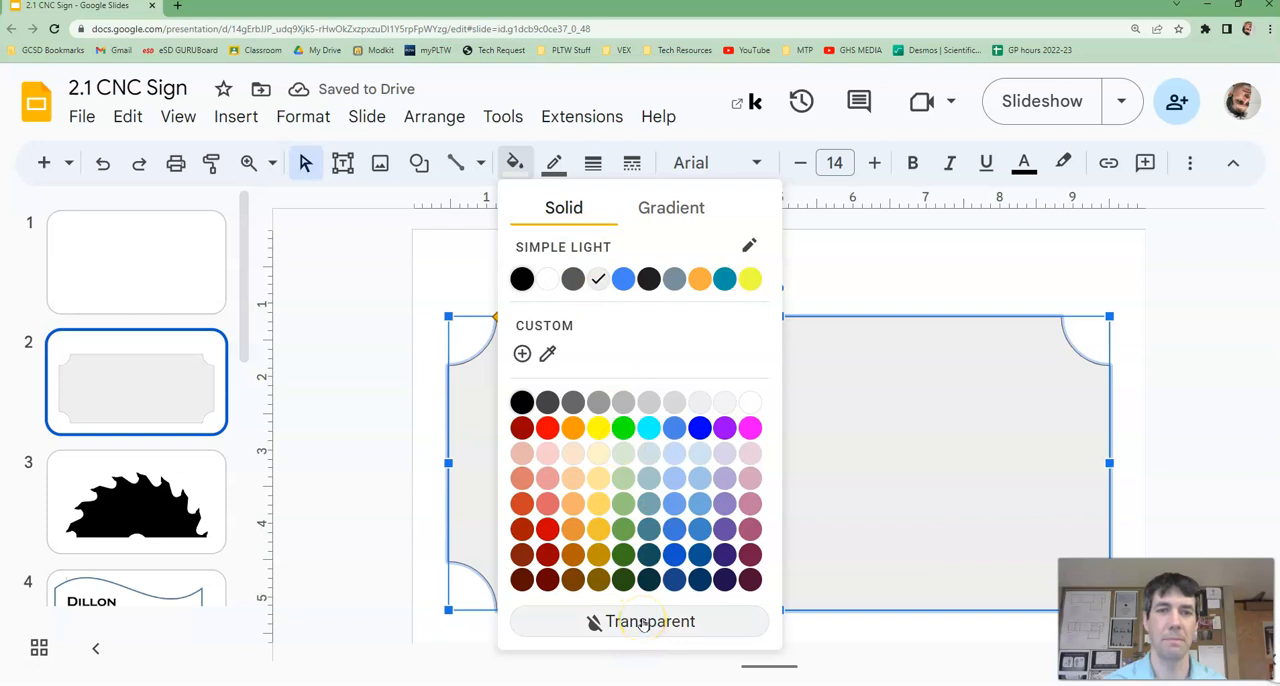
left_click(645, 622)
Step: Give the plaque shape a black outline with a weight of 12px
left_click(554, 162)
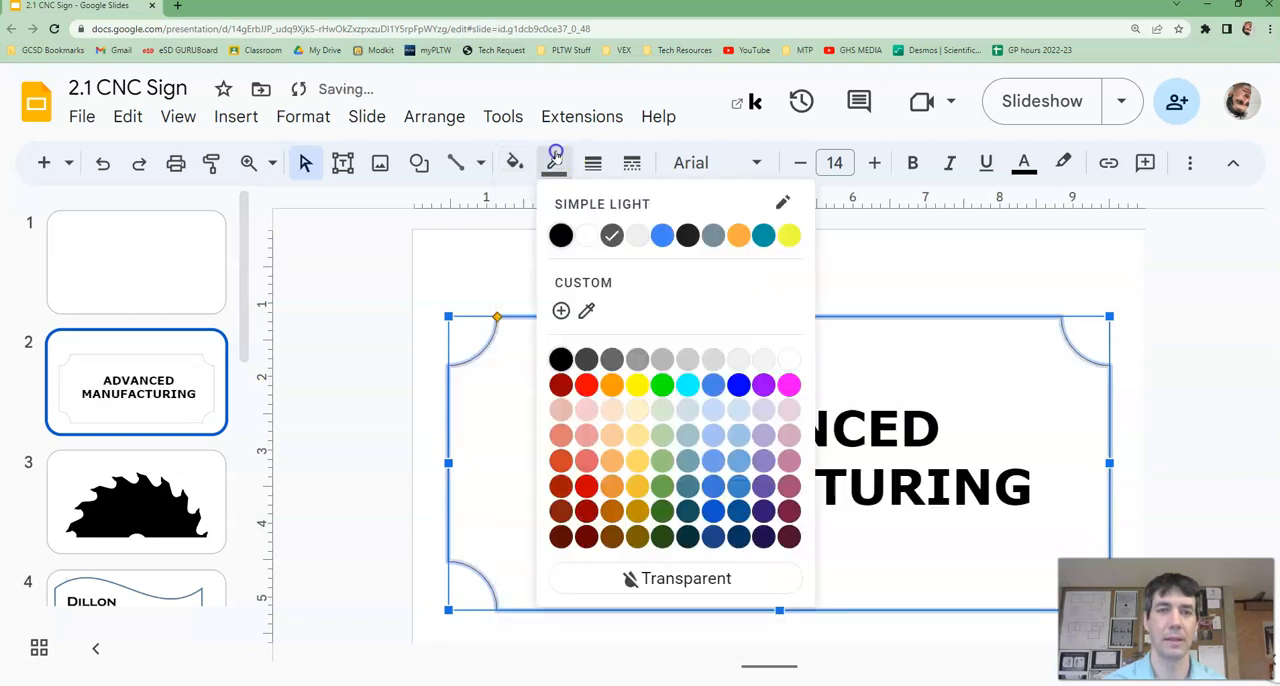
left_click(560, 236)
left_click(593, 162)
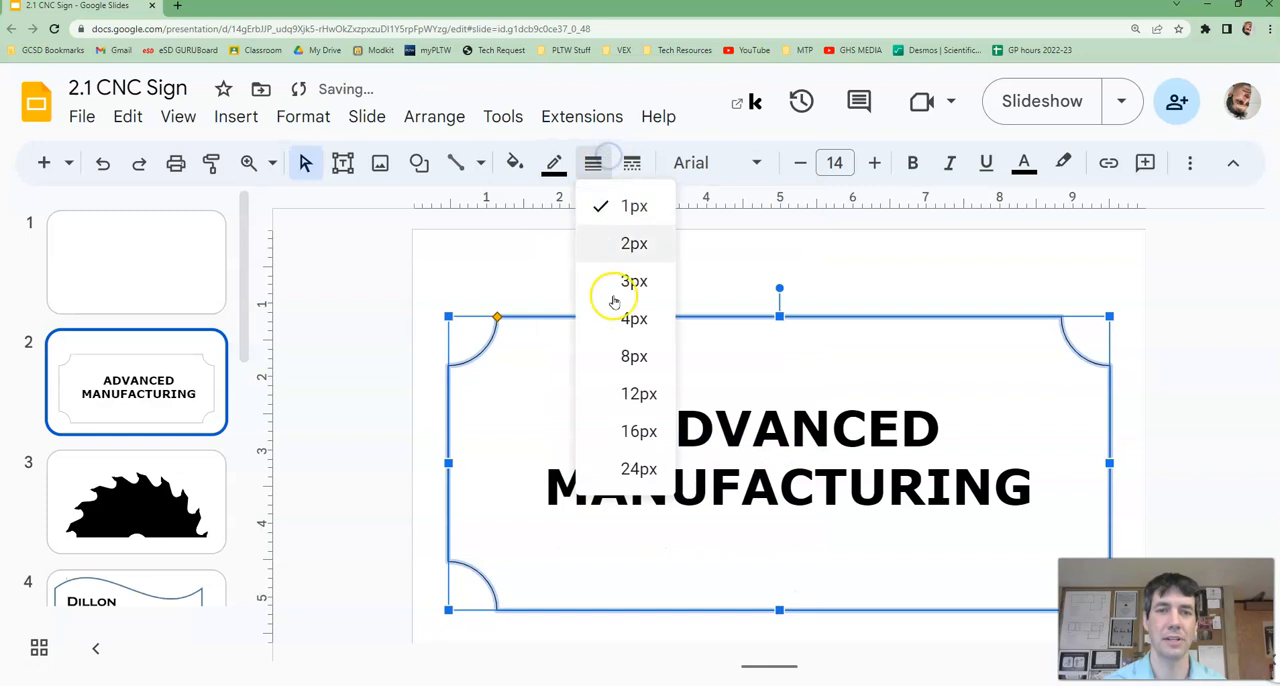
left_click(625, 357)
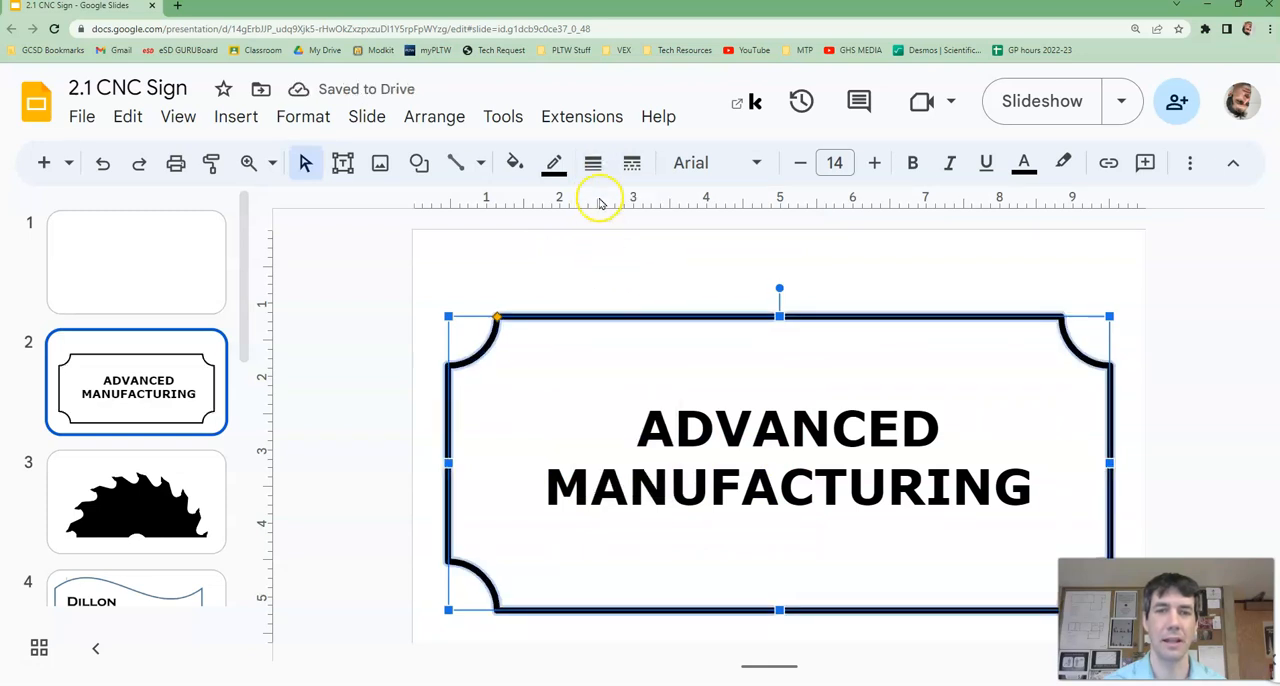
left_click(593, 162)
left_click(633, 395)
left_click(623, 285)
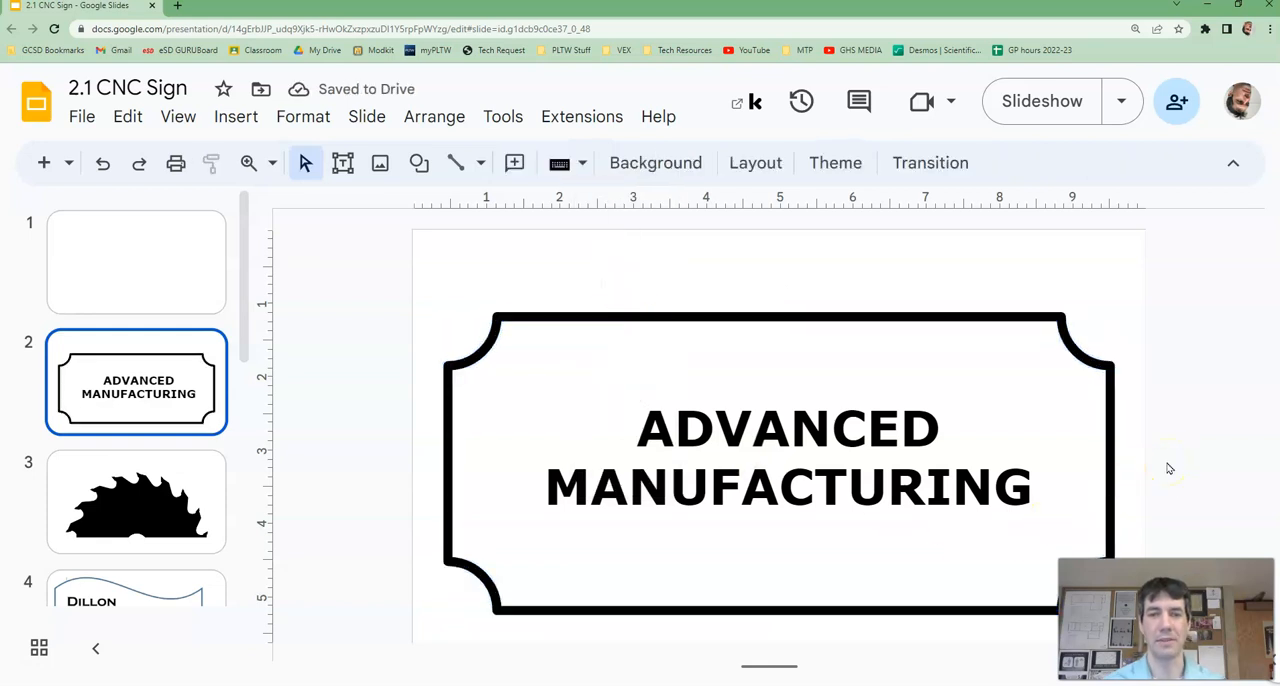
Step: Download the current slide as a JPEG image
left_click(84, 122)
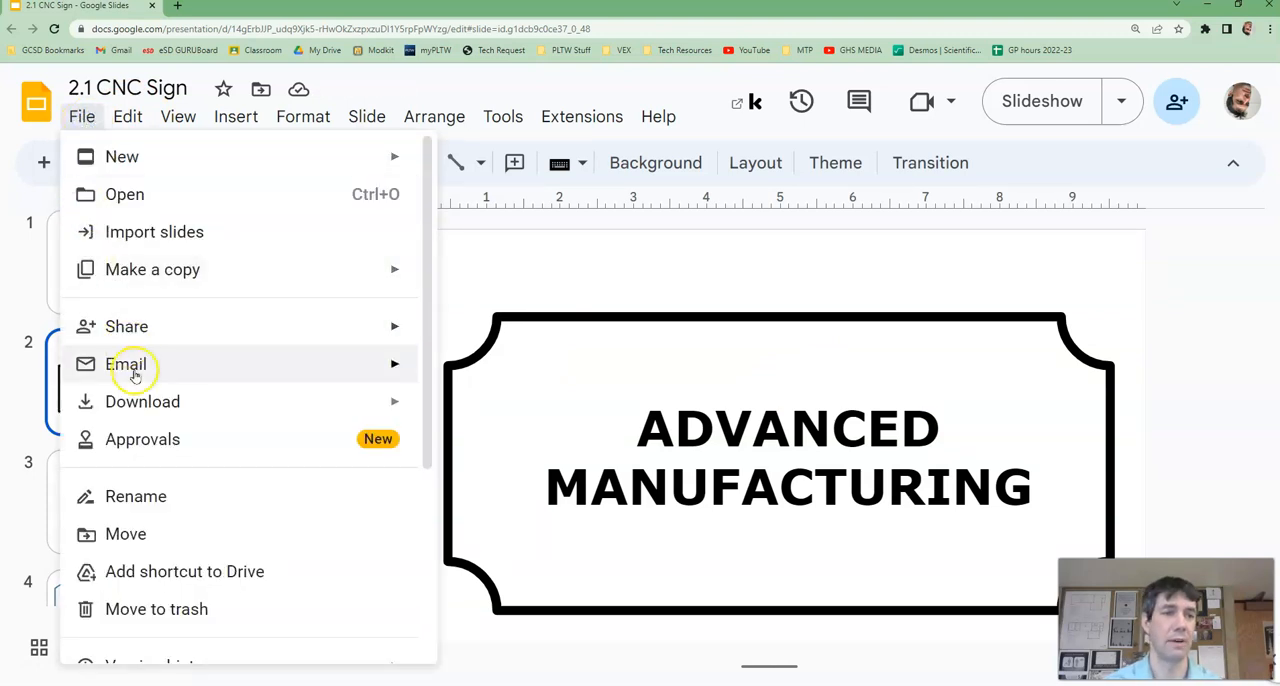
left_click(140, 400)
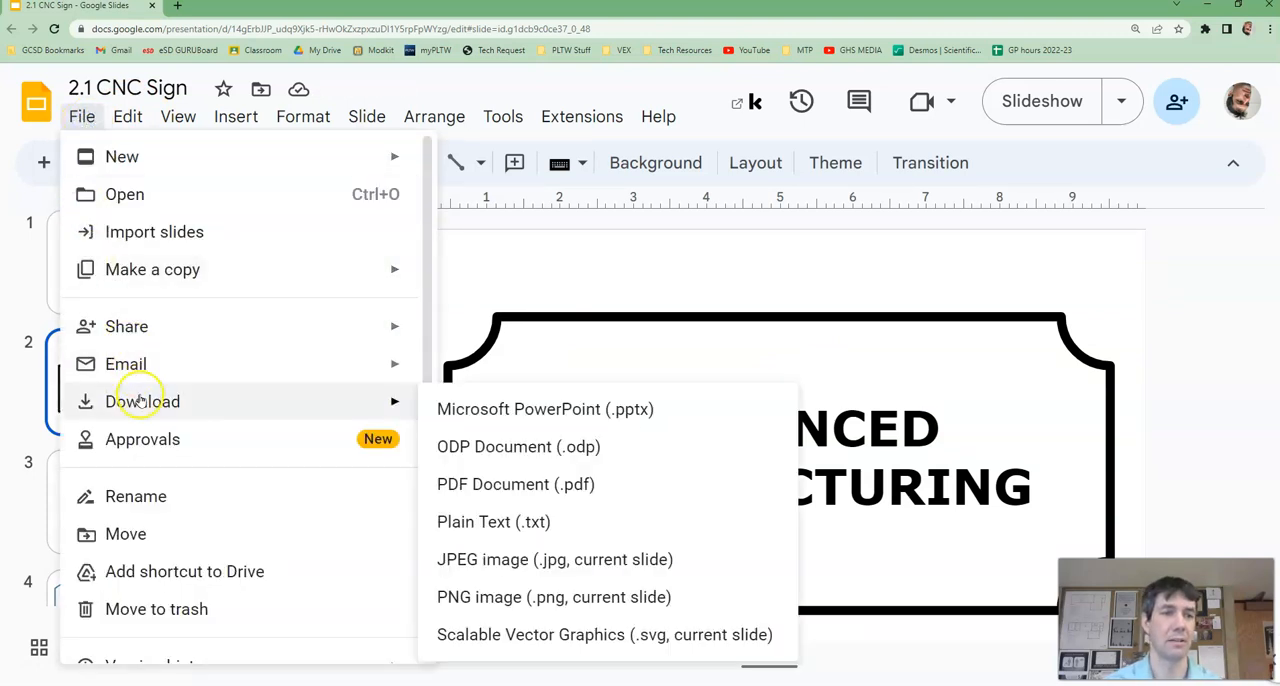
left_click(499, 562)
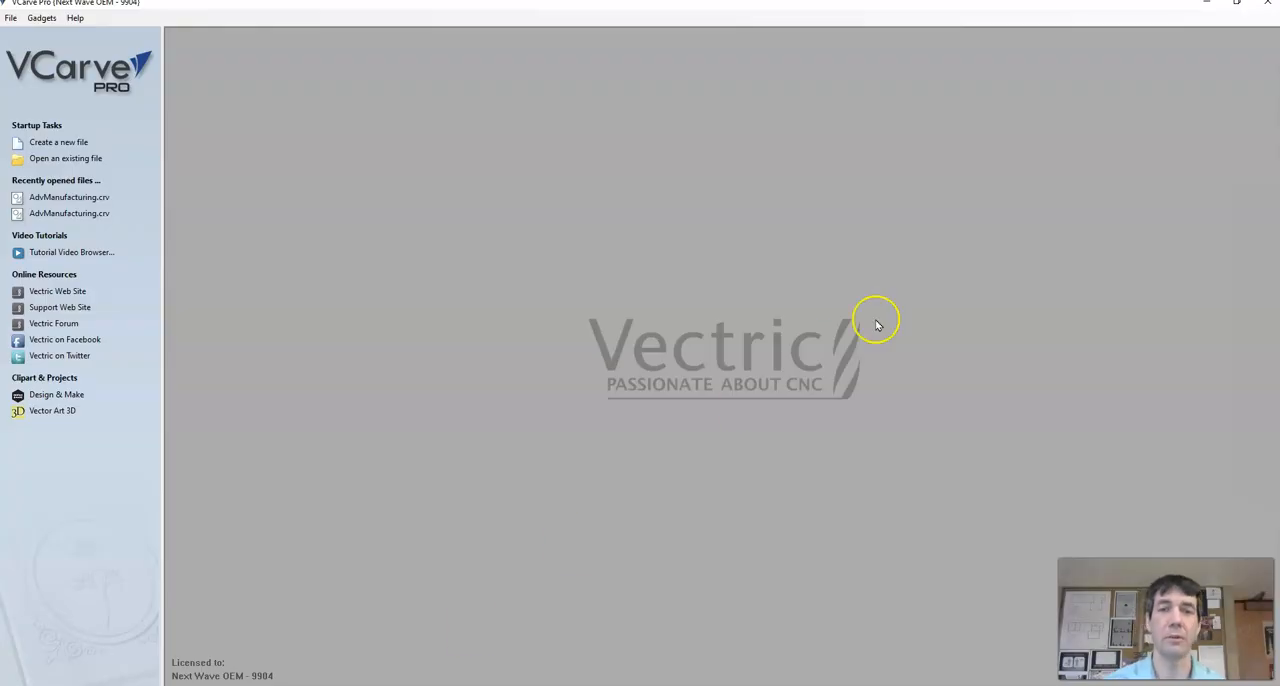
Step: Switch to VCarve Pro and create a new job 12 inches wide, 6 inches high and 0.75 inches thick
left_click(69, 147)
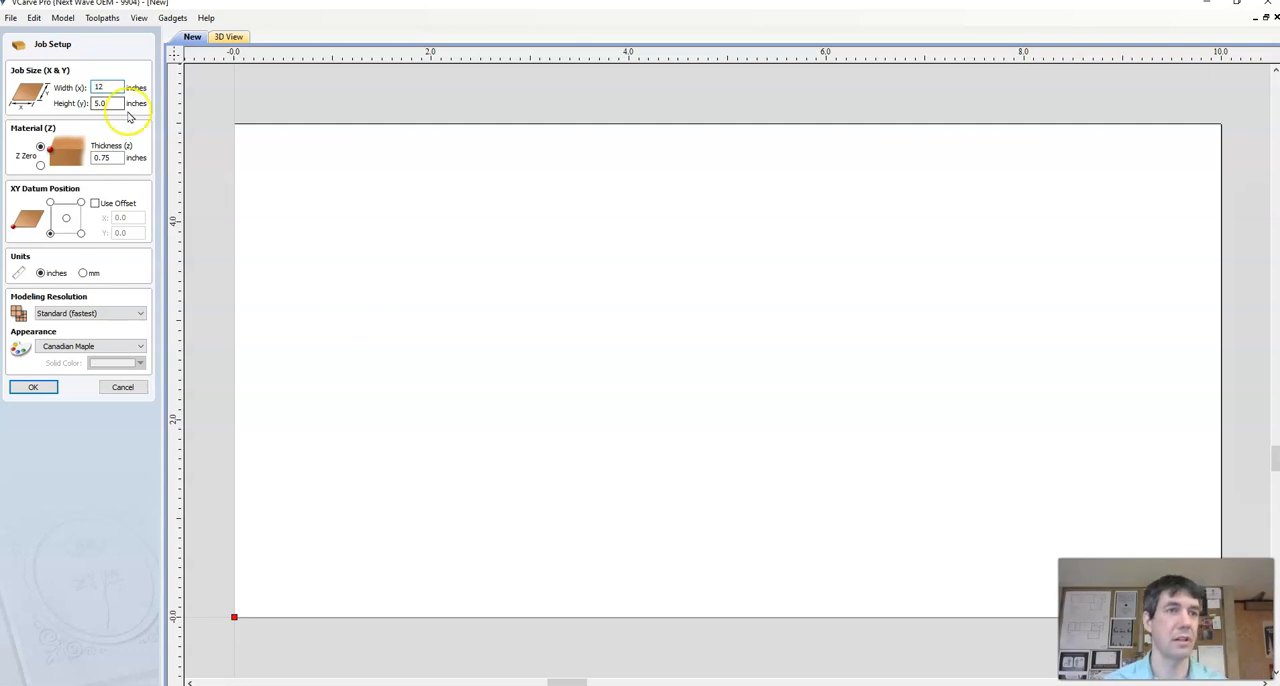
left_click(92, 104)
type("6")
double_click(108, 157)
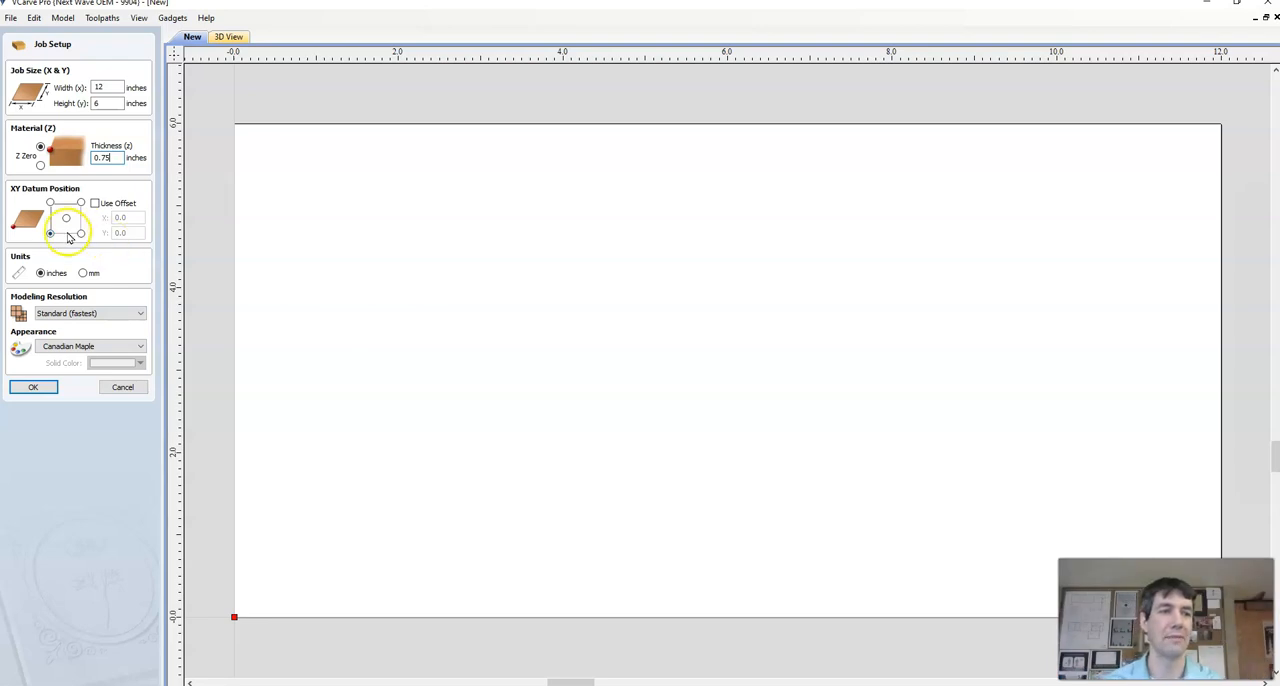
left_click(46, 393)
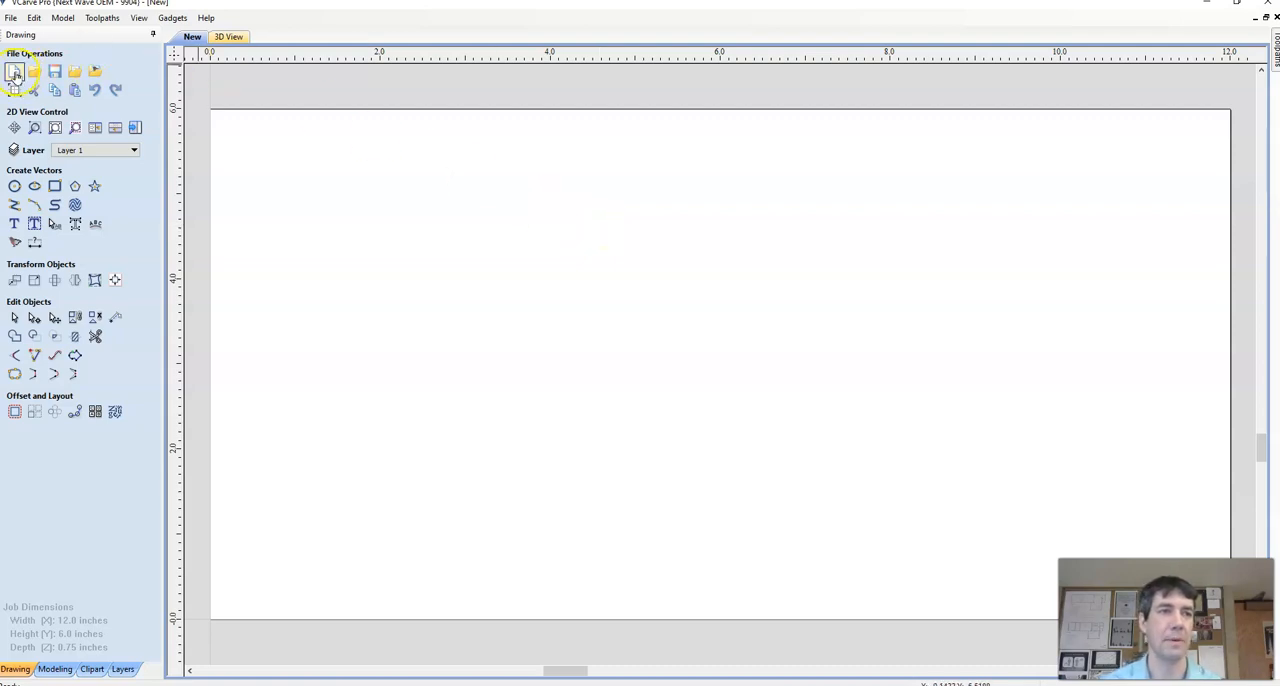
Step: Import the image 2.1 CNC Sign (2) from the Downloads folder as a bitmap for tracing
left_click(96, 72)
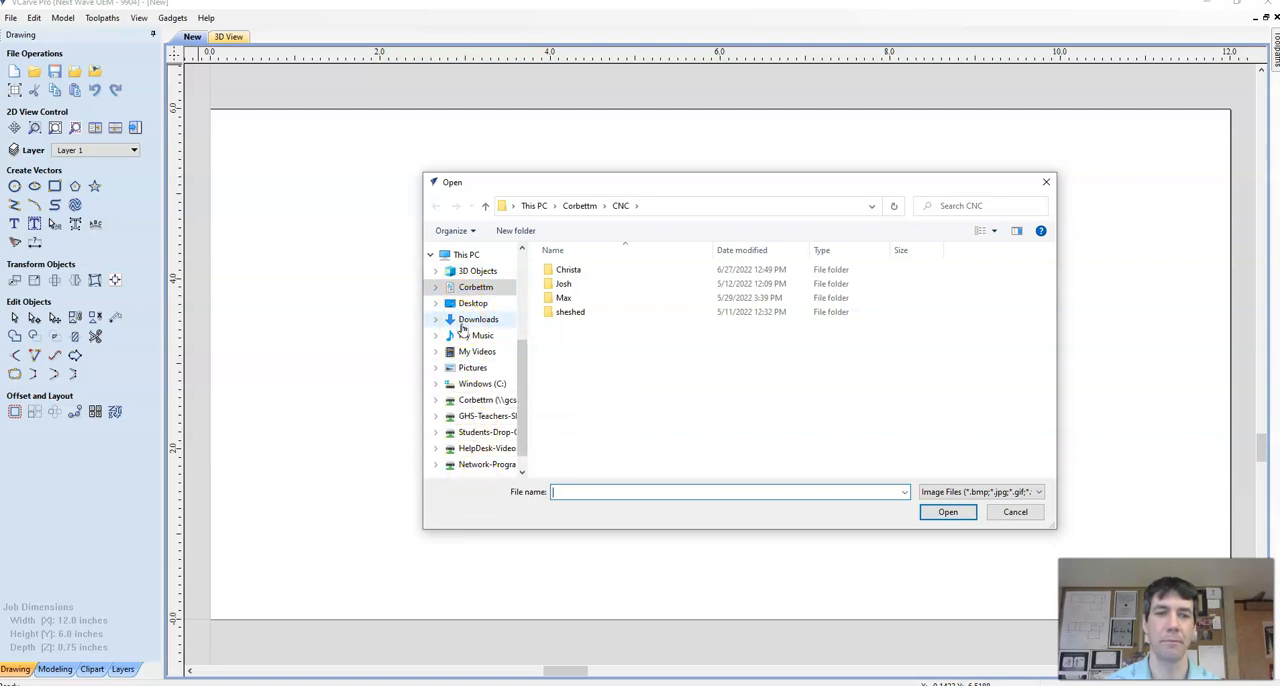
left_click(466, 321)
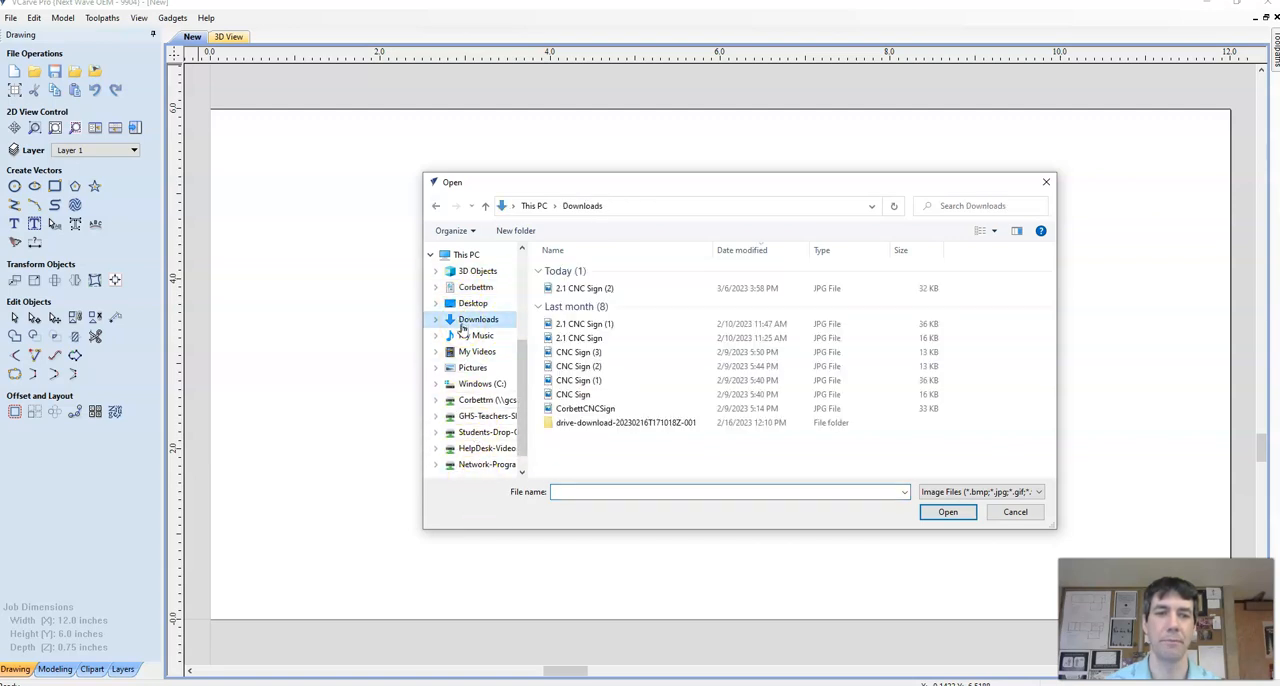
left_click(596, 290)
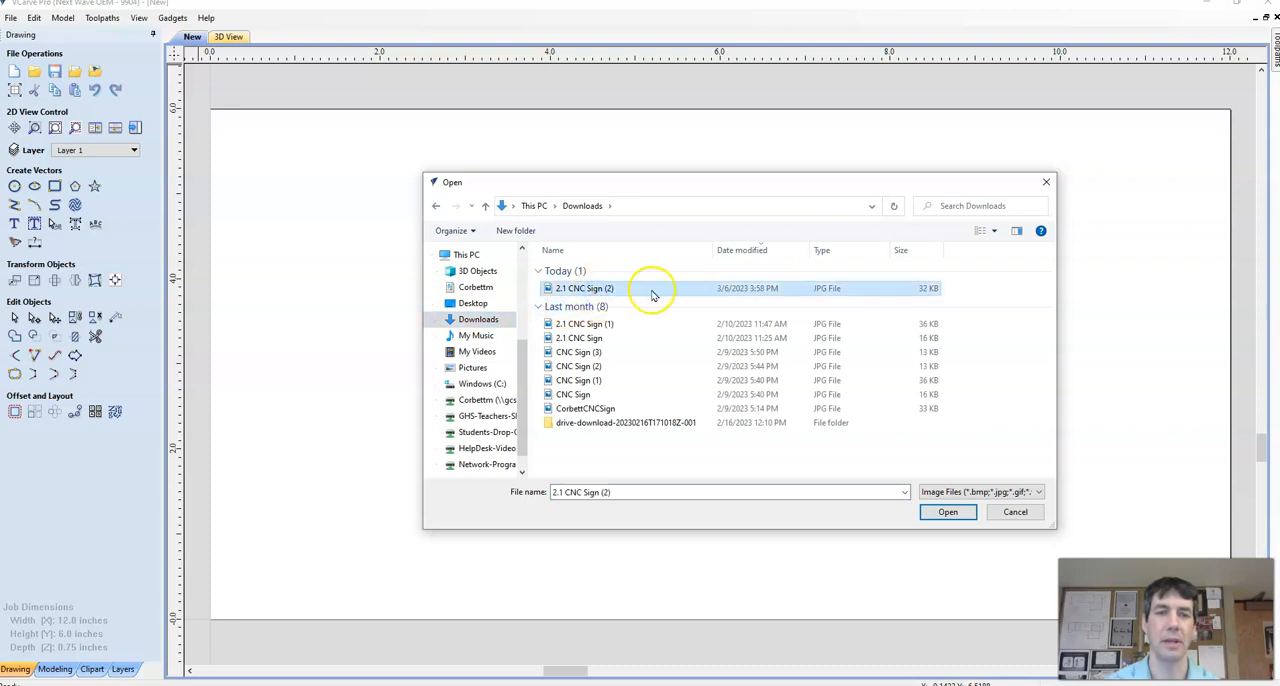
left_click(948, 513)
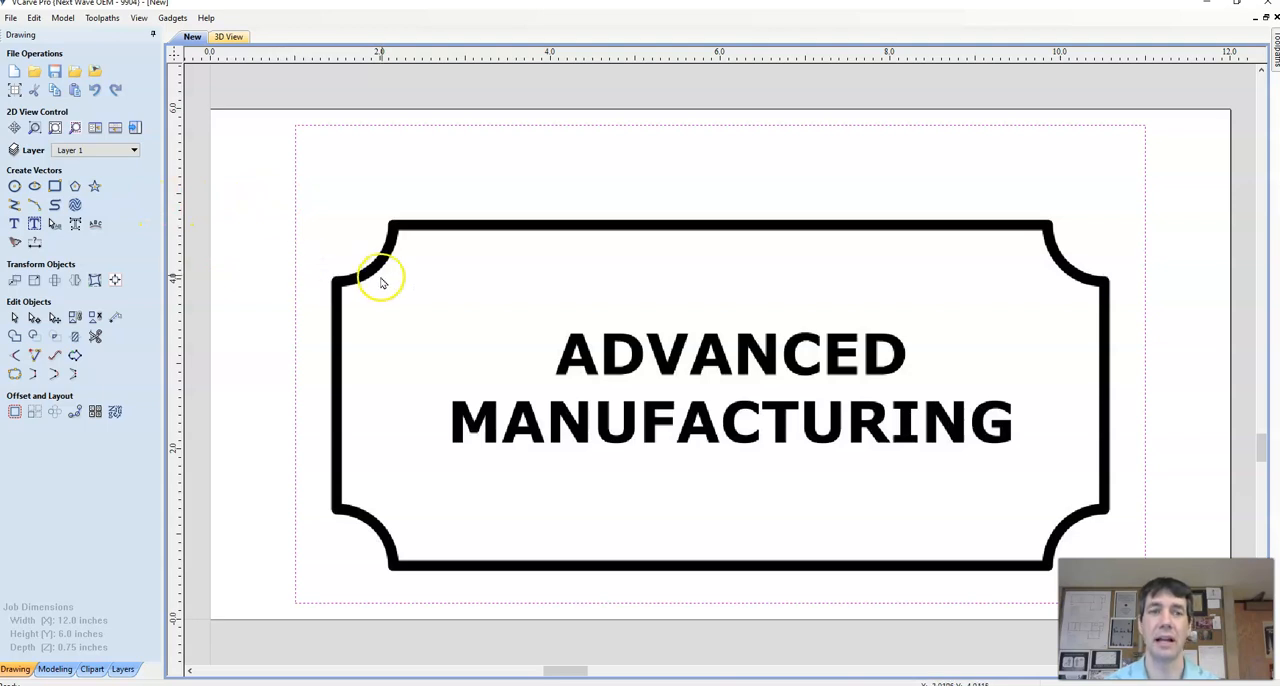
Step: Trace the sign bitmap into vectors using the Black / White tracing type, previewing the result before applying it
scroll(380, 266, "up", 5)
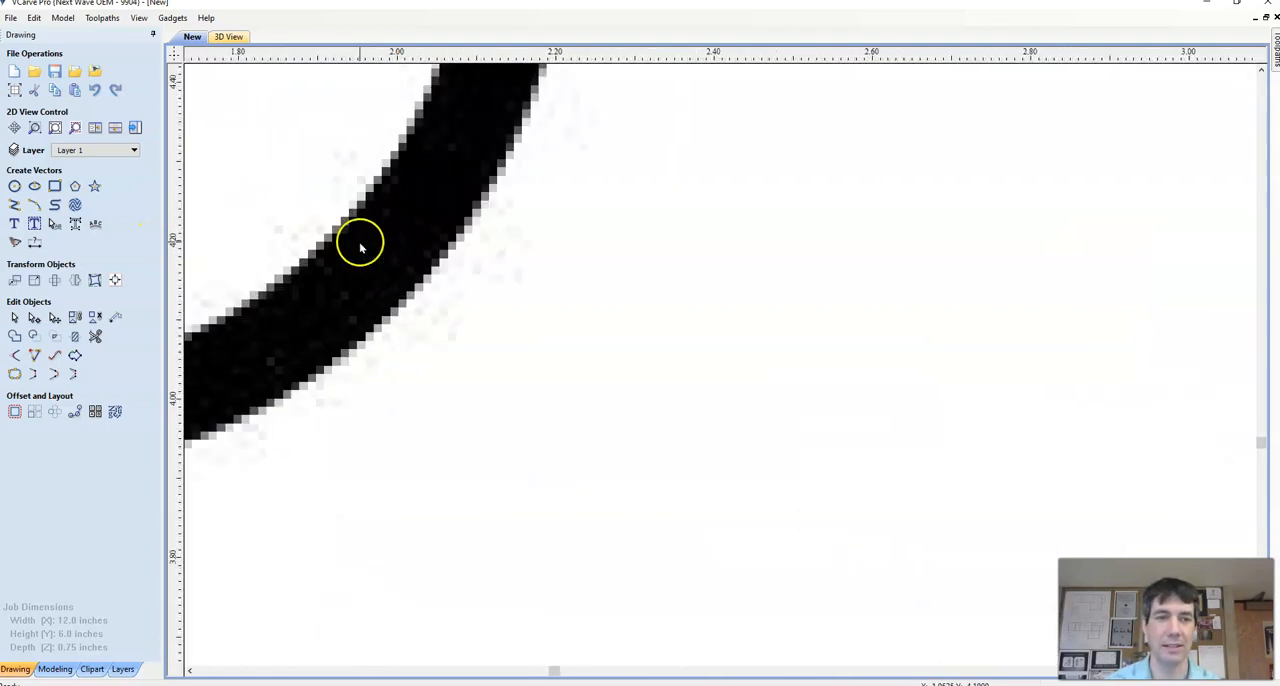
scroll(414, 264, "down", 2)
scroll(414, 264, "down", 6)
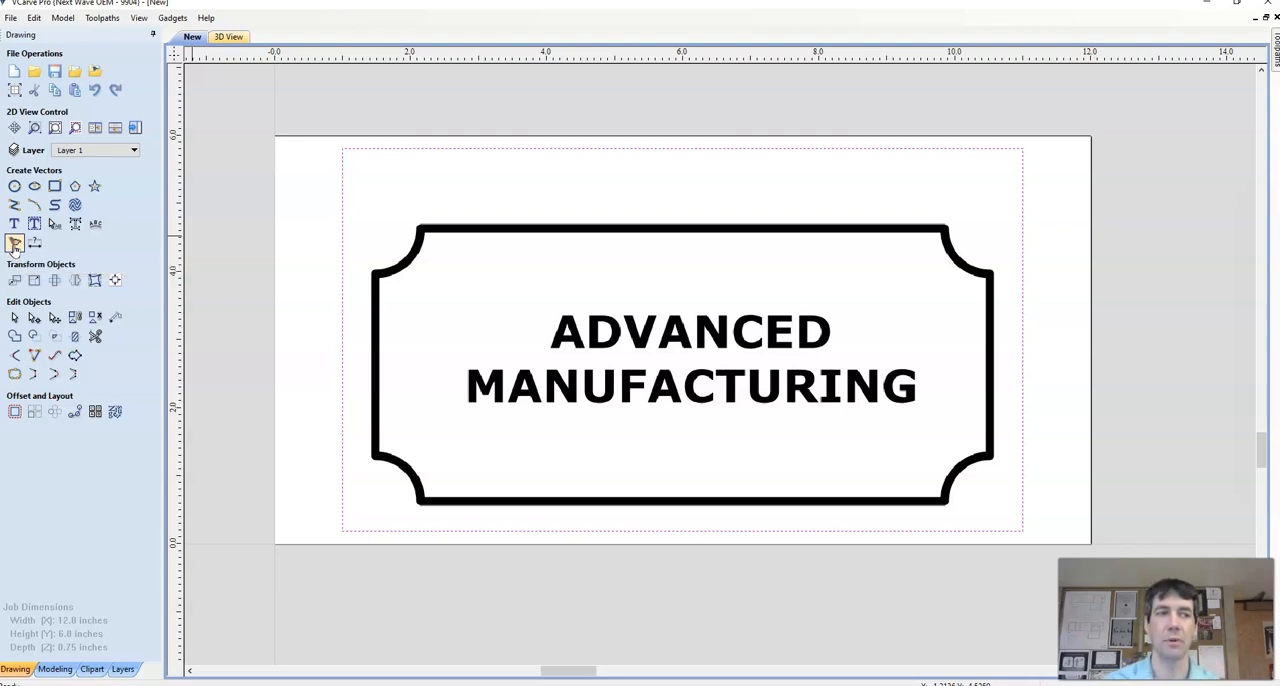
left_click(14, 244)
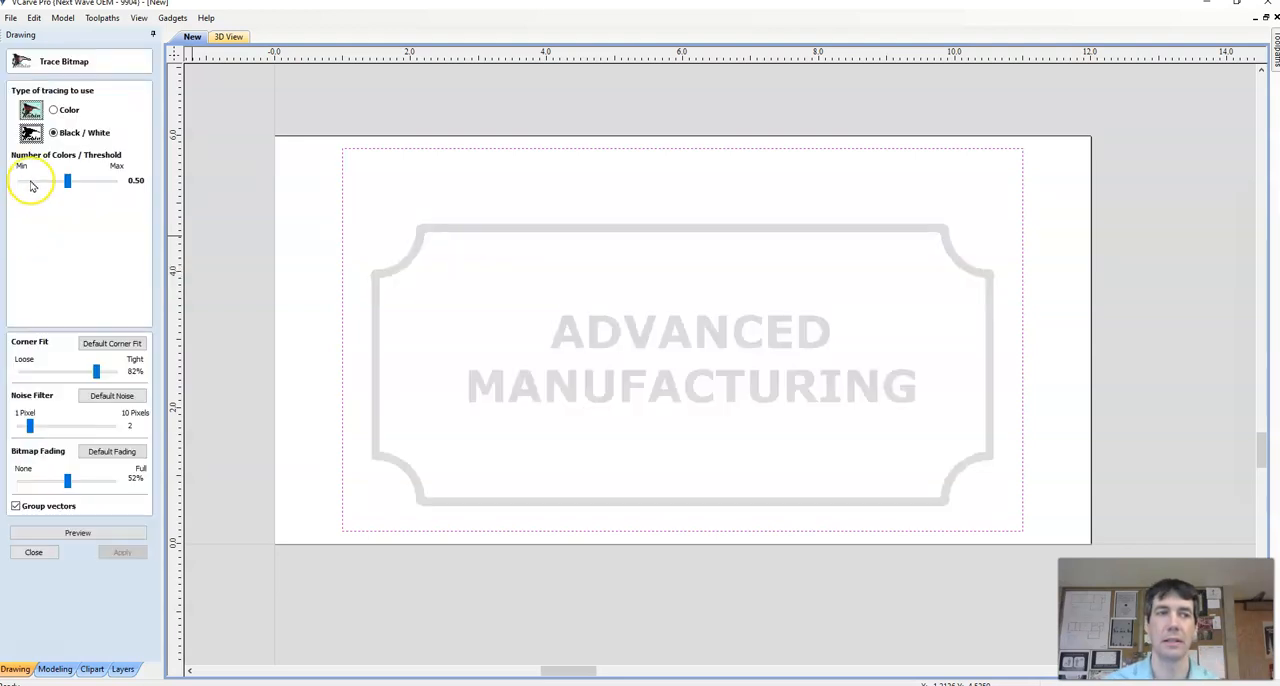
left_click(53, 110)
left_click(53, 132)
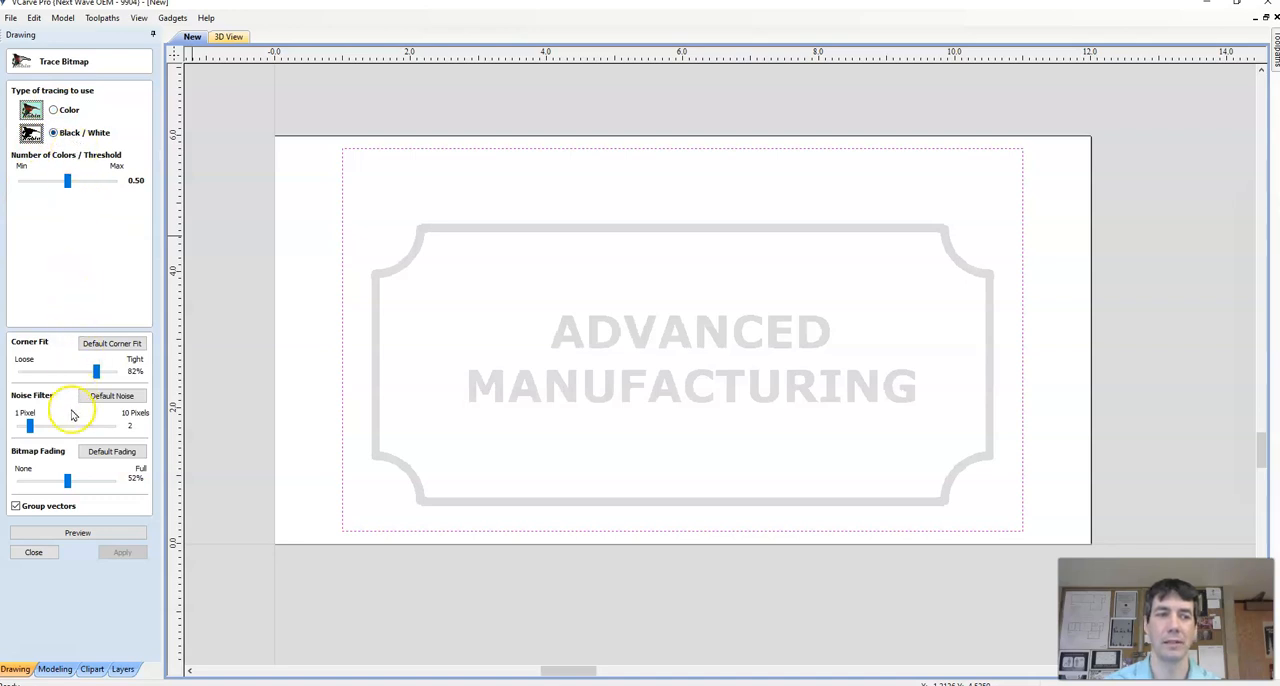
left_click(78, 532)
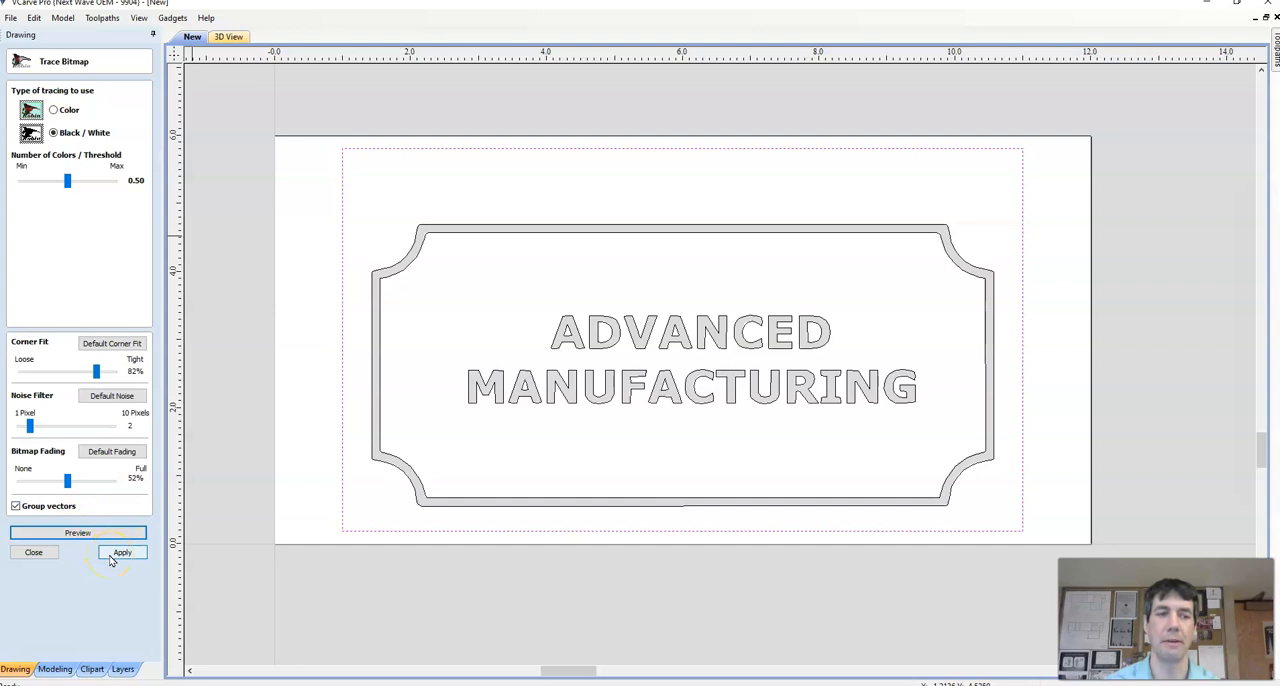
left_click(120, 555)
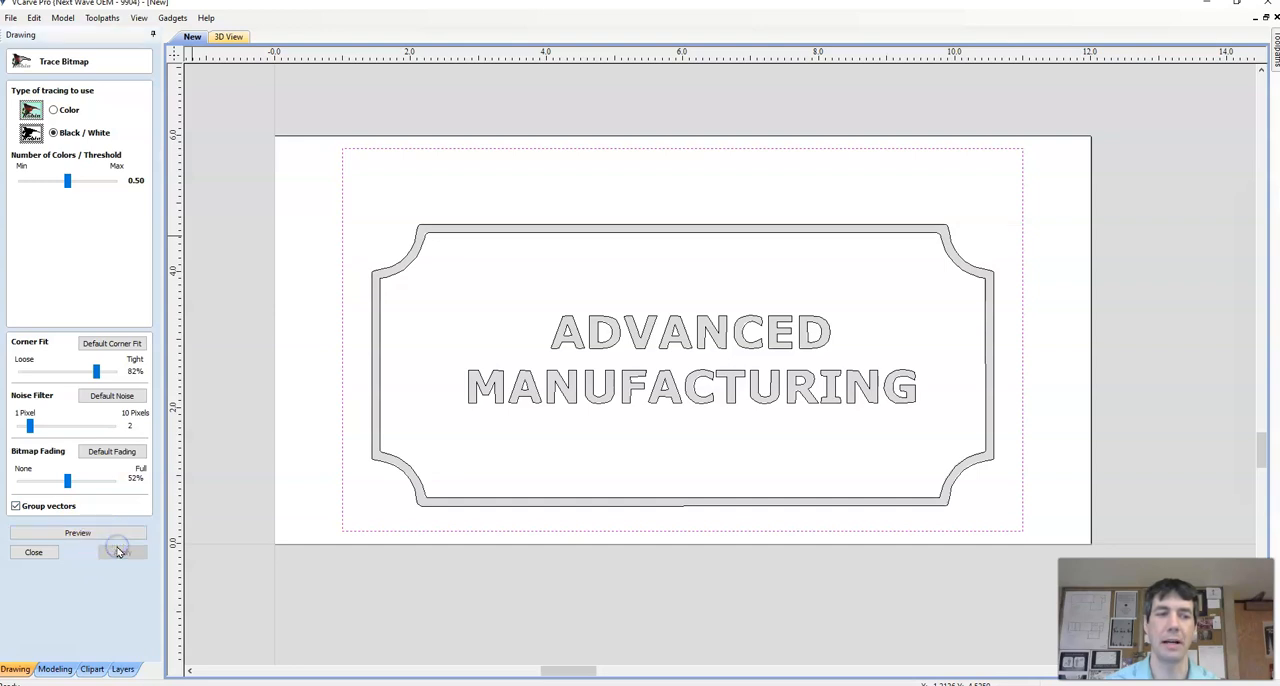
left_click(34, 553)
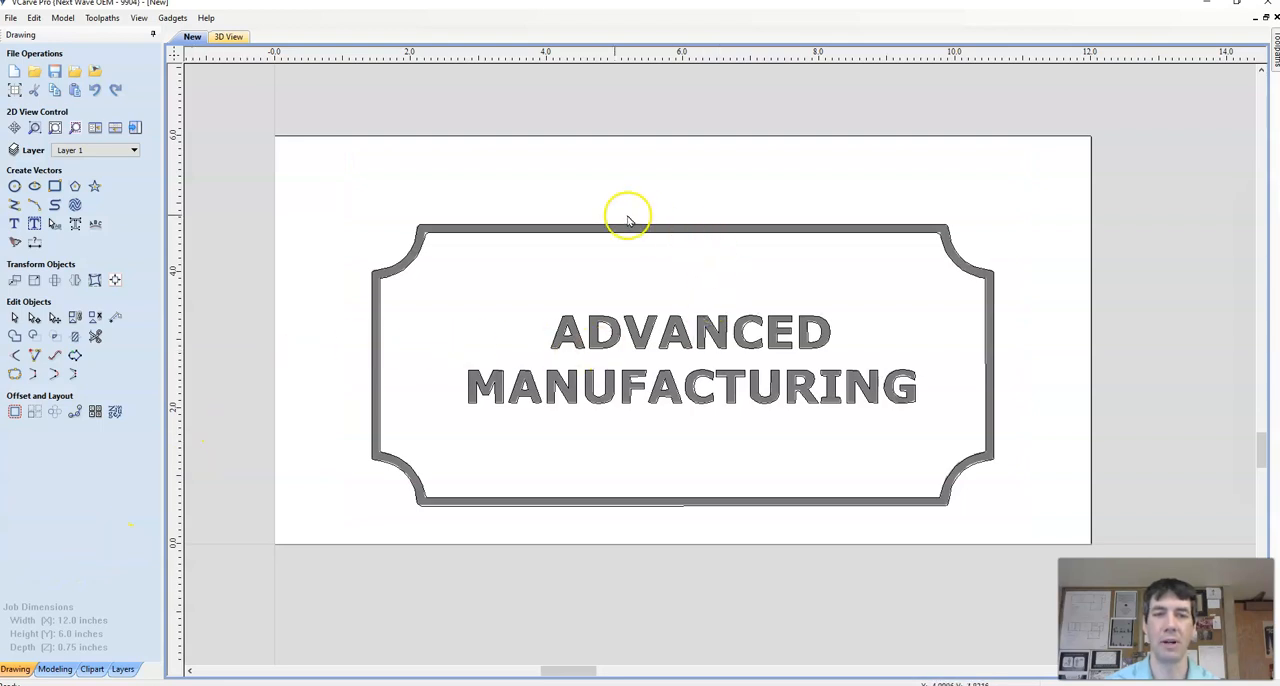
Step: Hide the Bitmap Layer so that only the traced vectors on Layer 1 are displayed
left_click(104, 151)
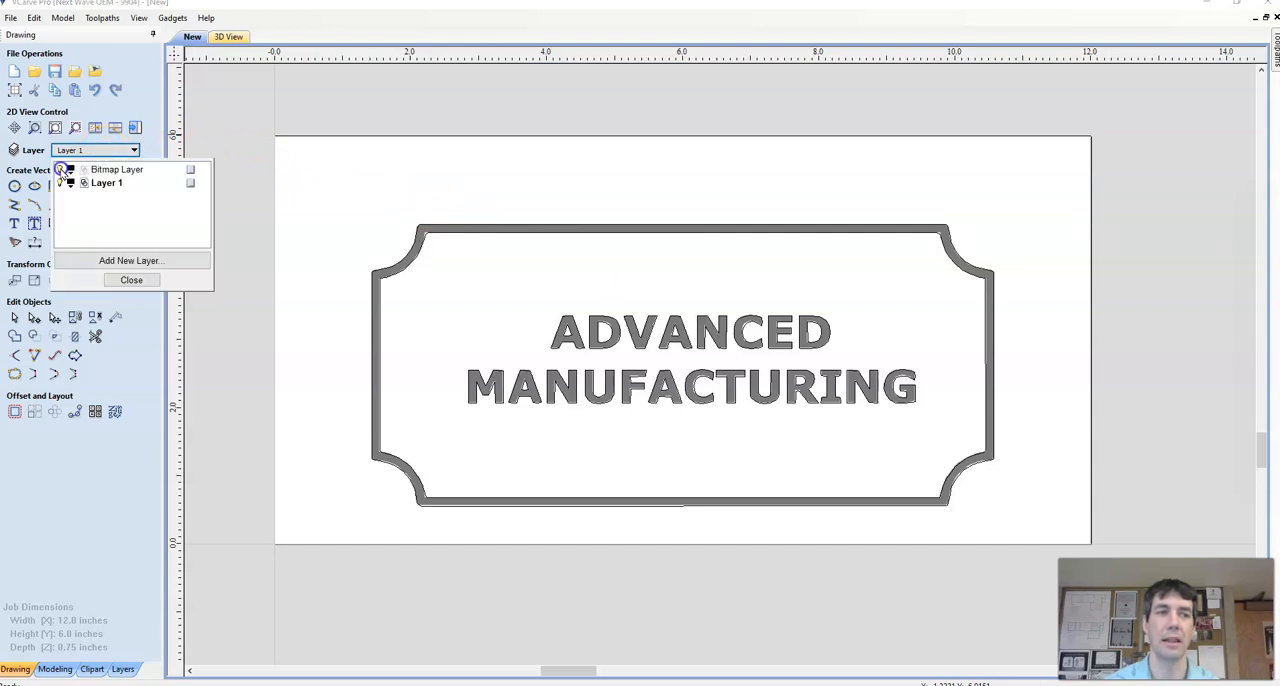
left_click(61, 170)
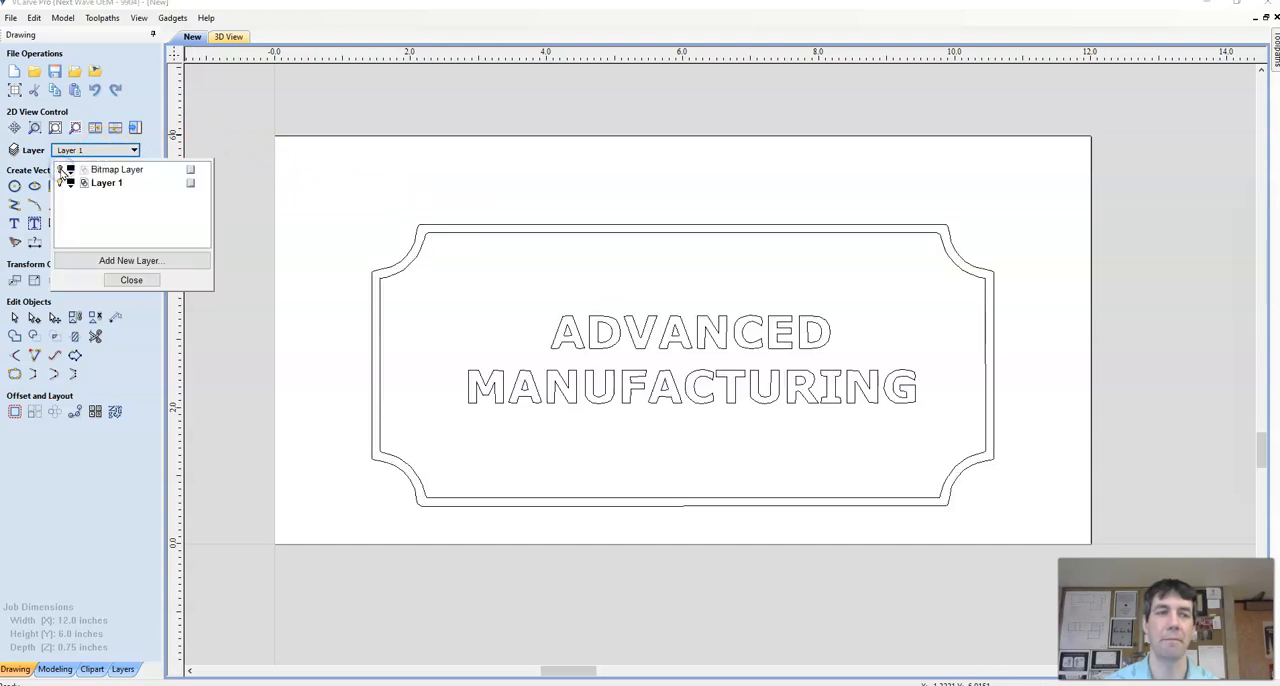
left_click(61, 170)
left_click(61, 170)
left_click(132, 280)
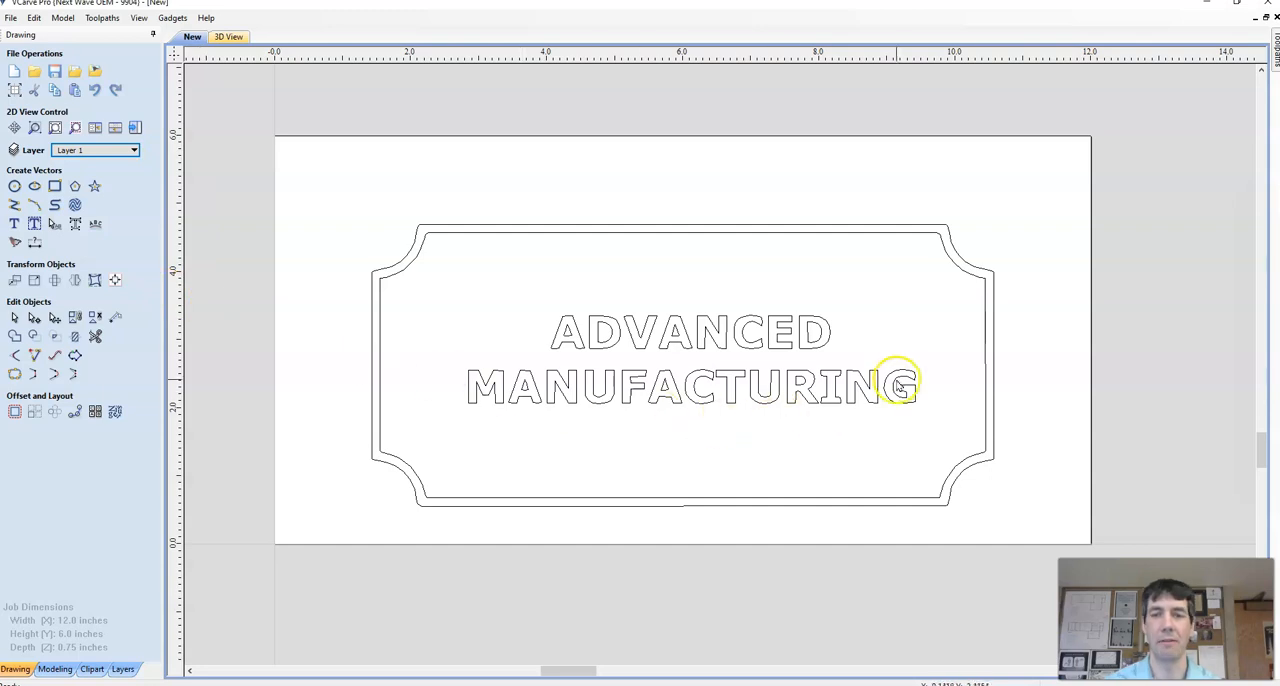
Step: Select the traced sign vectors and center them on the material both horizontally and vertically
left_click(708, 336)
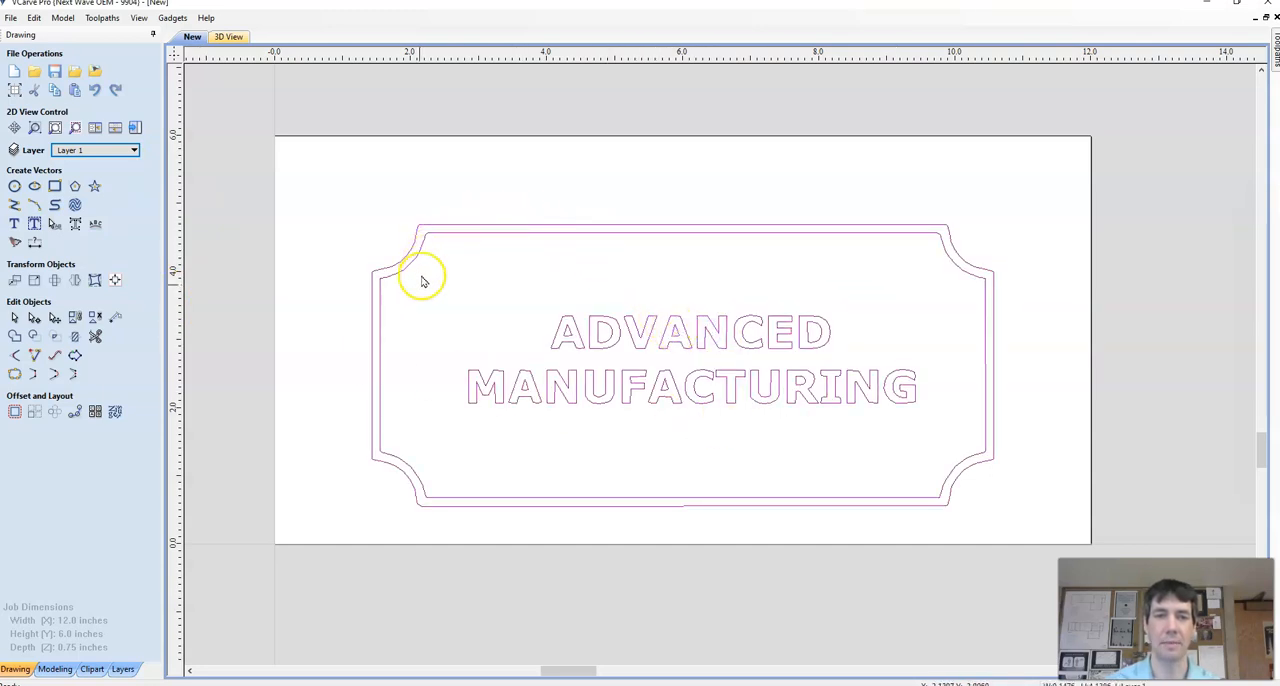
left_click(115, 281)
left_click(78, 110)
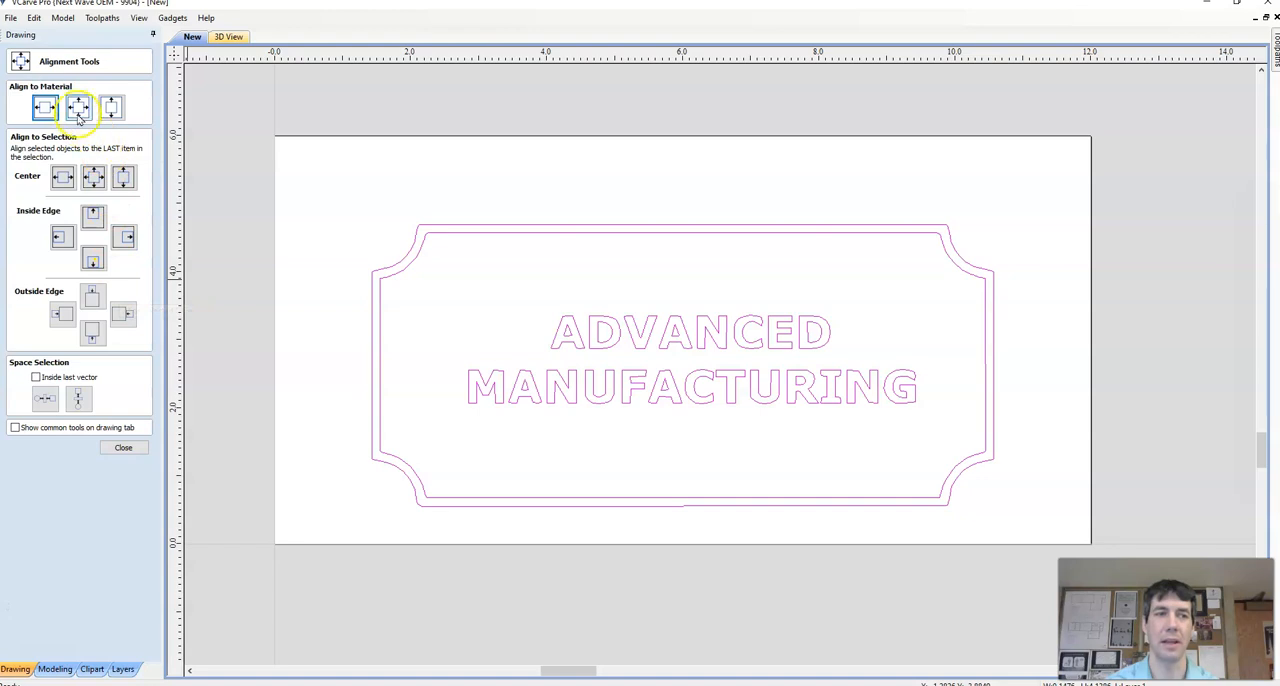
left_click(78, 110)
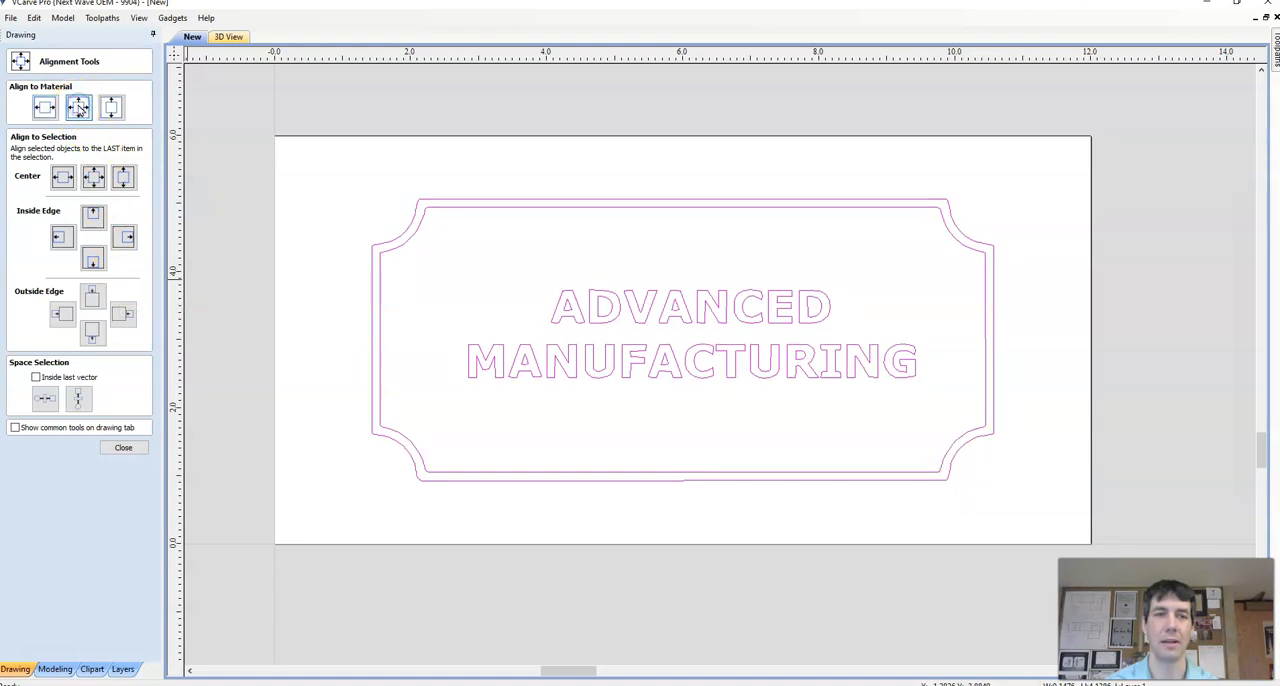
left_click(67, 104)
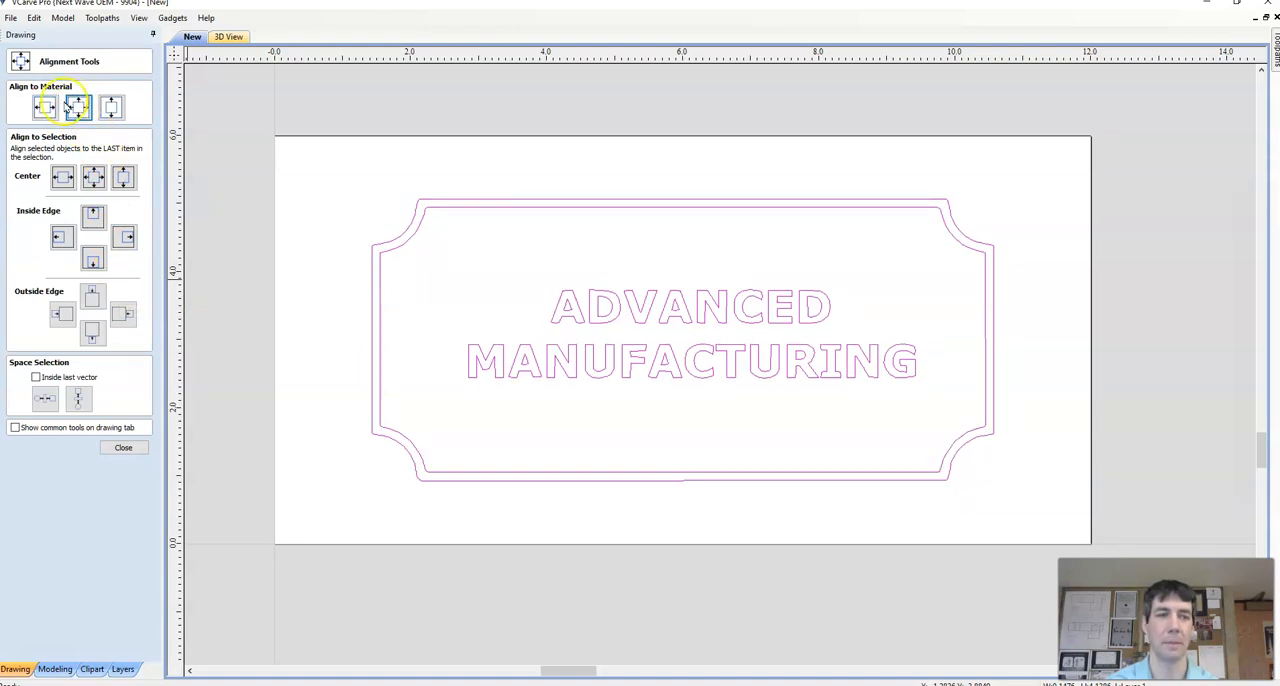
left_click(124, 447)
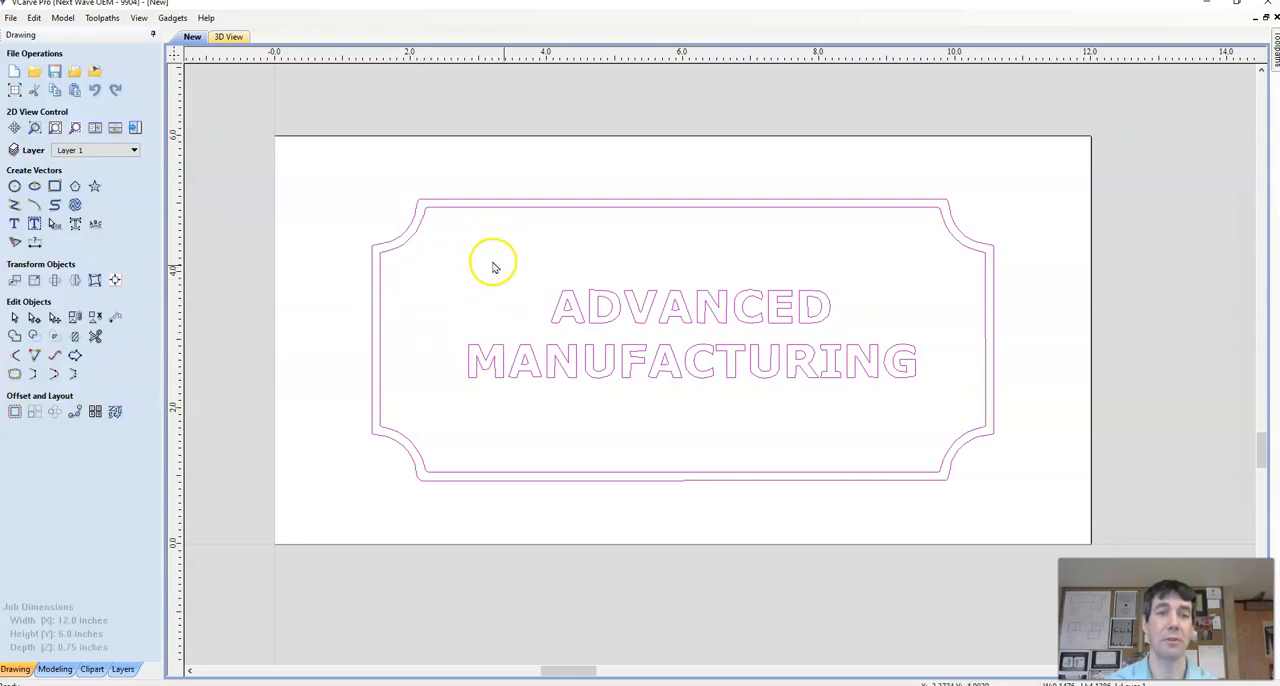
Step: Enlarge the selected sign vectors freehand with Set Size to about 11.07 by 5.01 inches, extending opposite corners toward the material edges
left_click(542, 268)
left_click(572, 297)
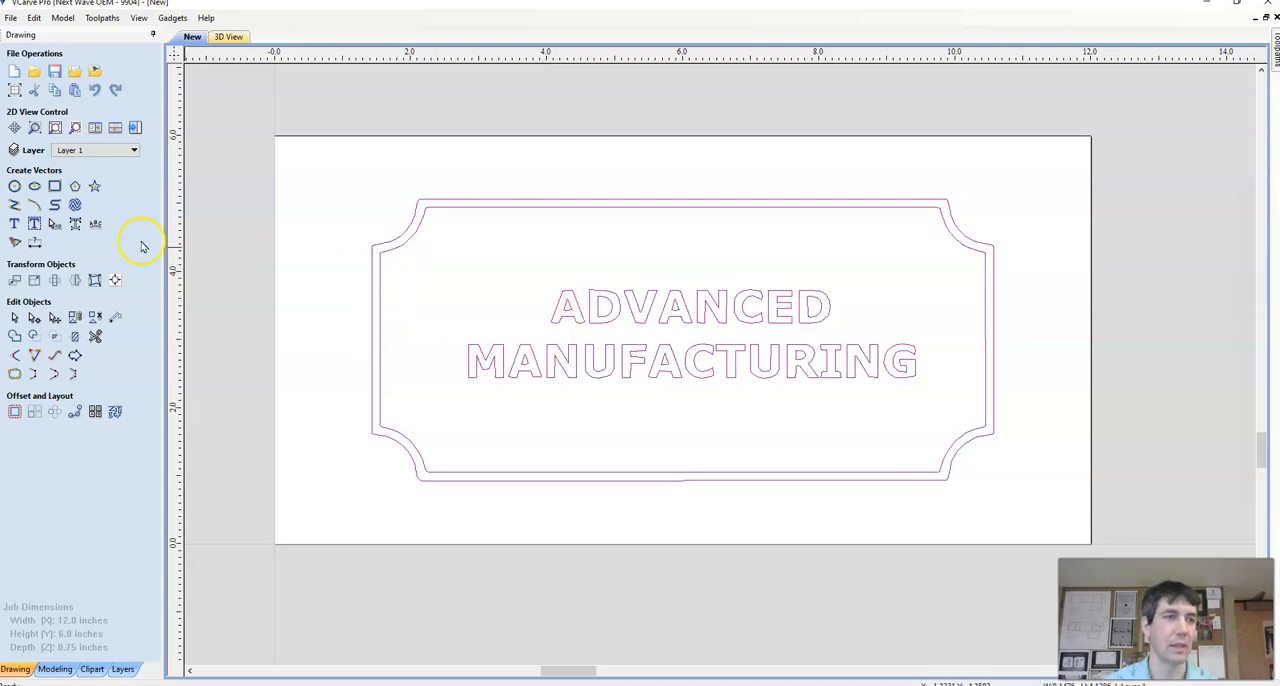
left_click(35, 283)
left_click_drag(360, 188, 320, 157)
key("ctrl+z")
left_click_drag(361, 189, 338, 170)
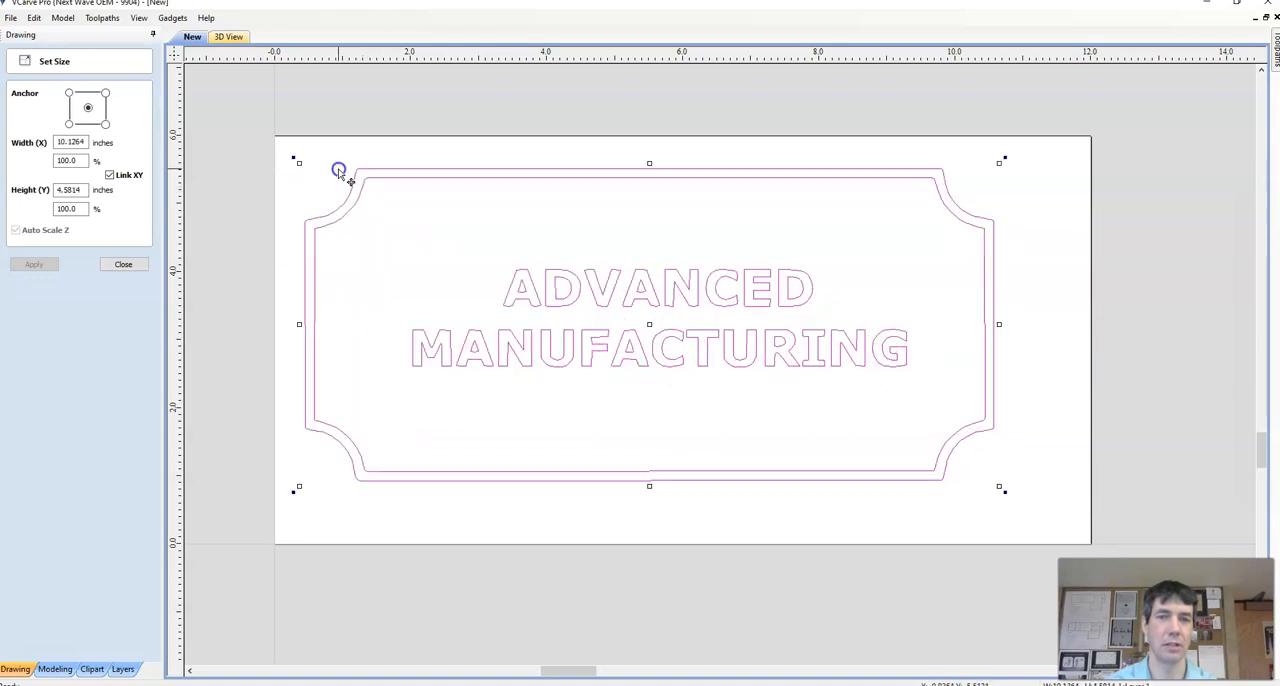
left_click_drag(999, 486, 1036, 511)
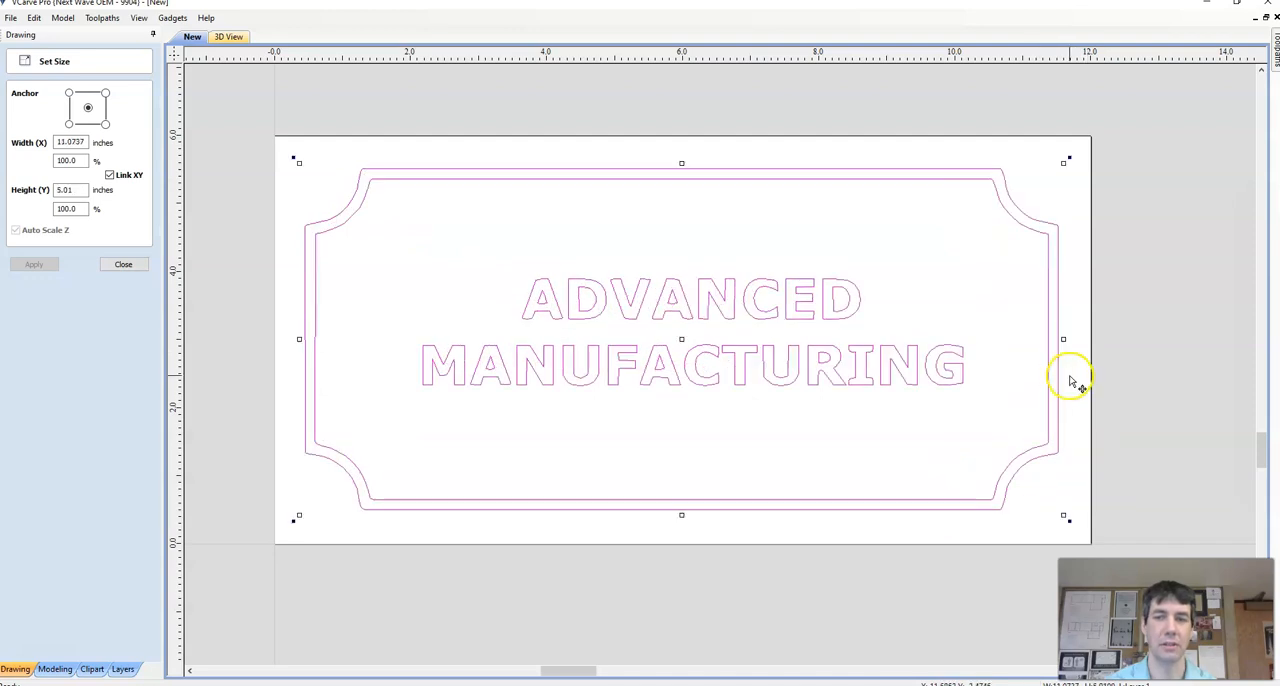
Step: Finish resizing and center the sign vectors on the material both horizontally and vertically
left_click(123, 265)
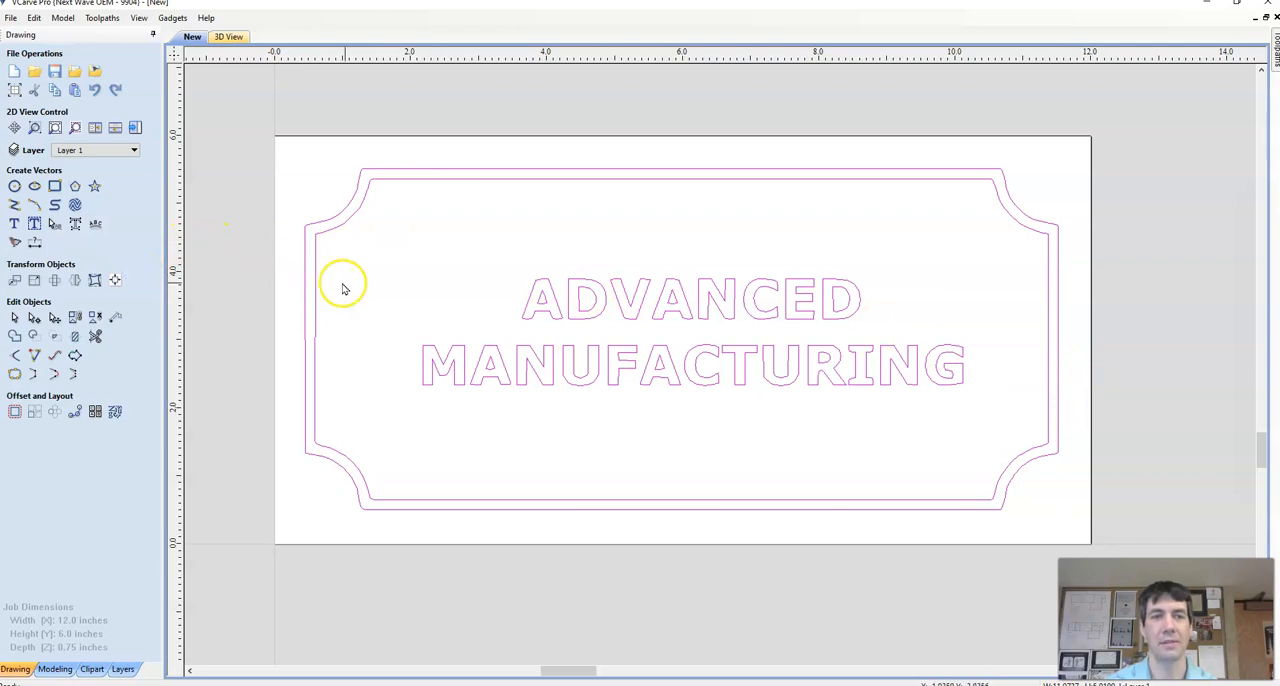
left_click(115, 280)
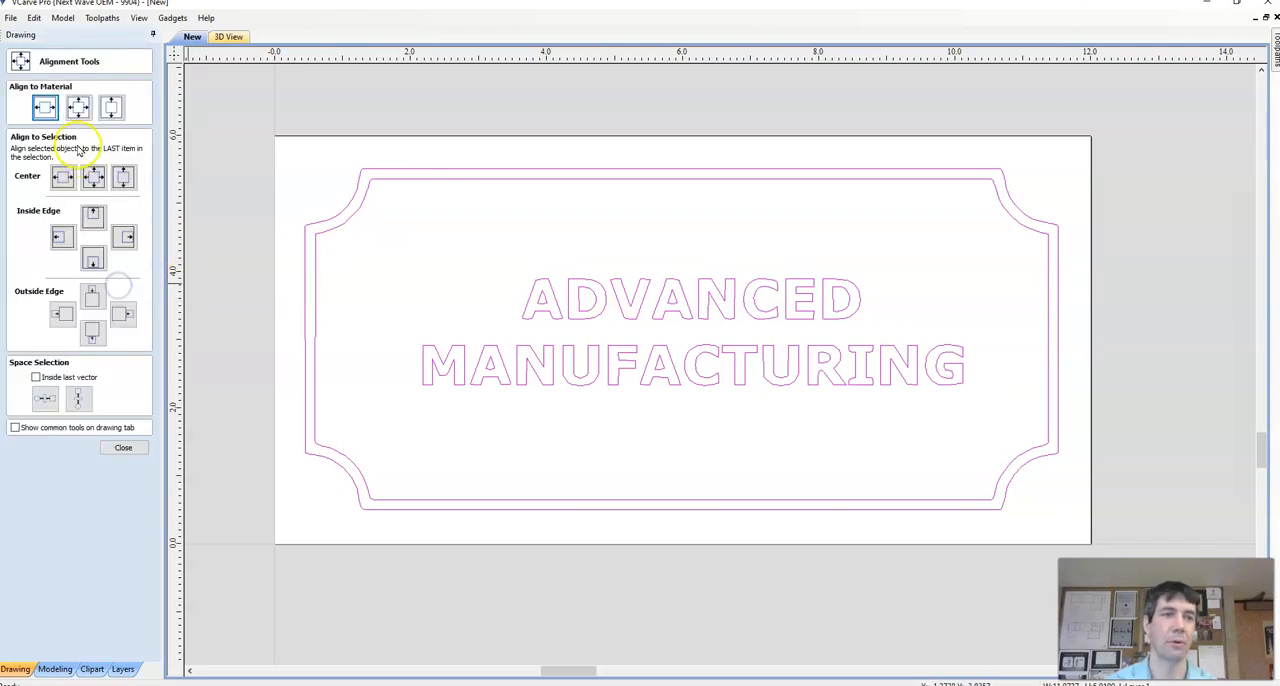
left_click(77, 112)
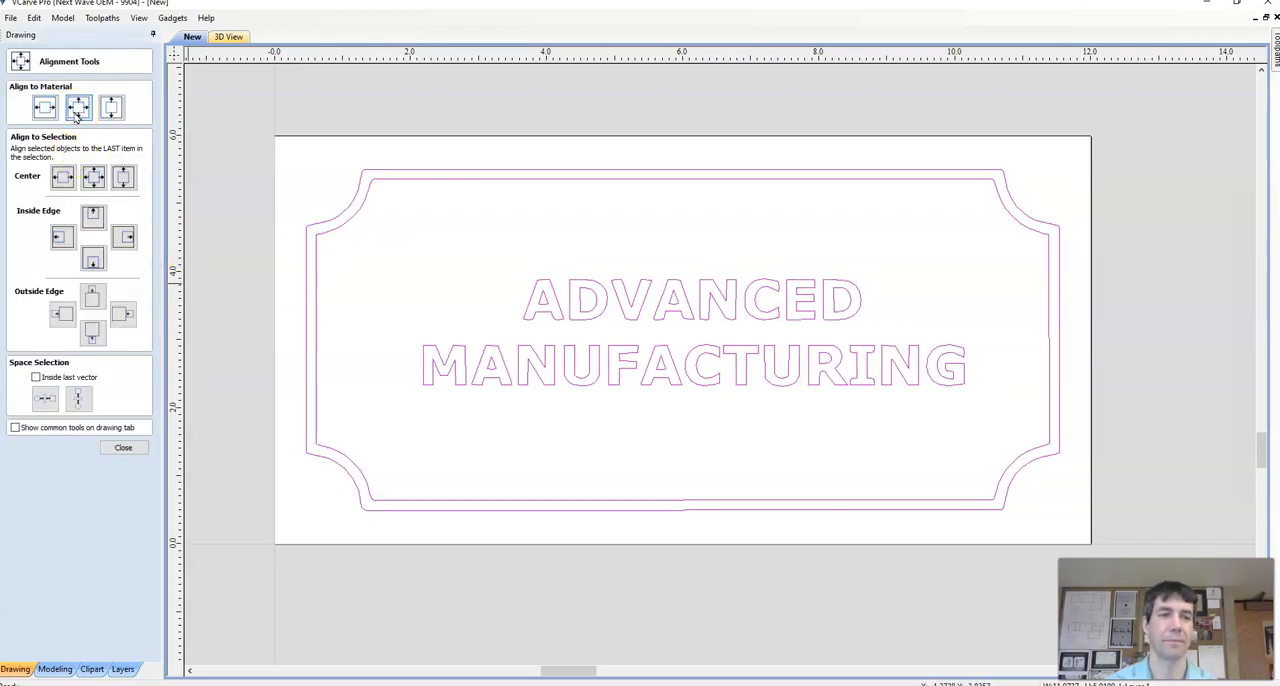
left_click(121, 447)
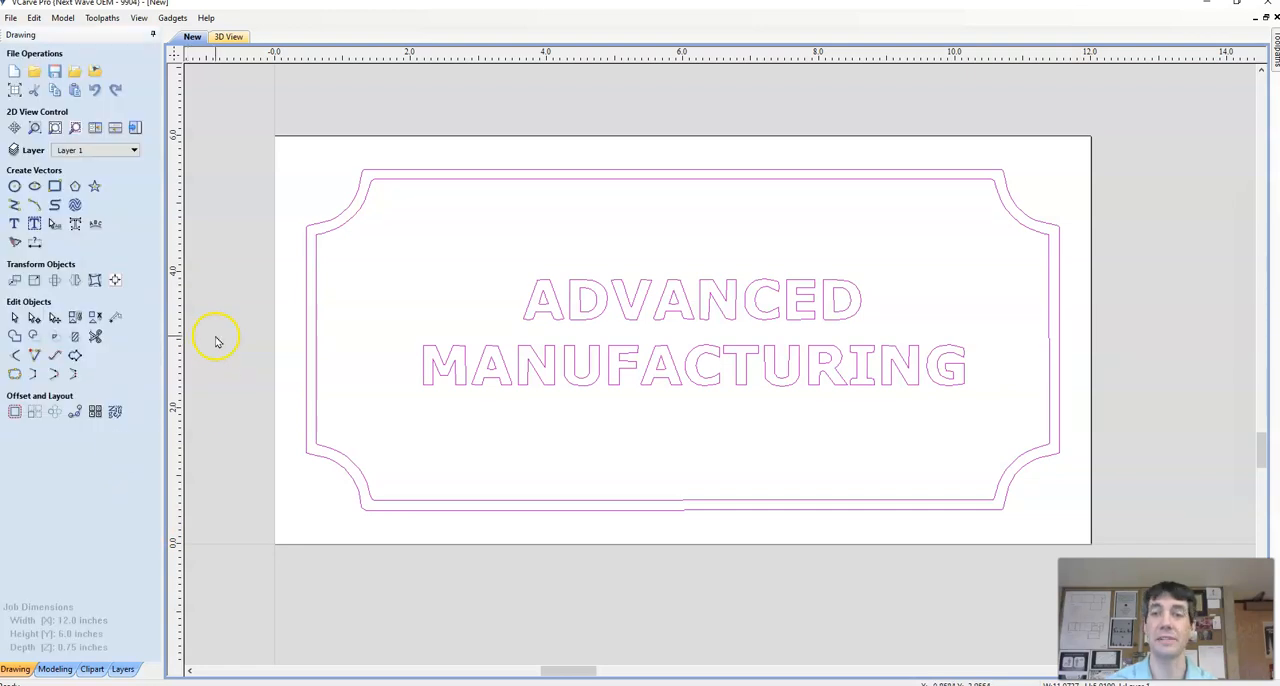
Step: Save the project as a VCarve file in the personal network drive (H:), named with the owner's surname followed by CNCSign
left_click(10, 18)
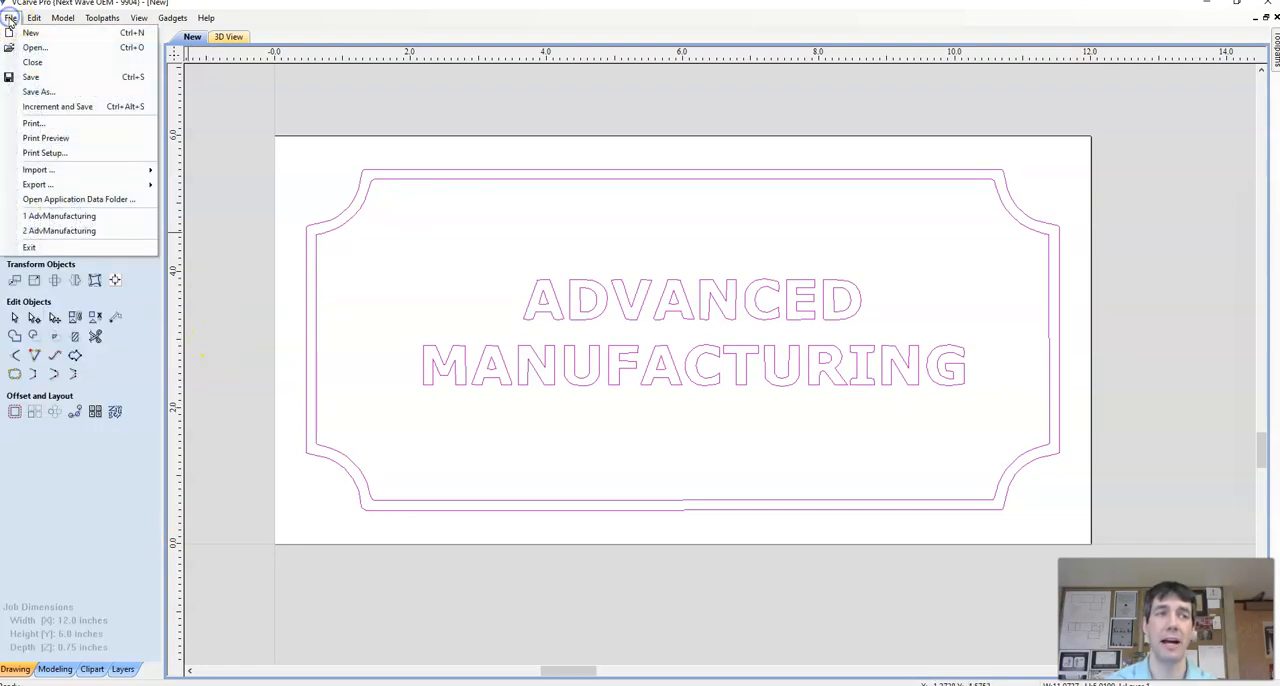
left_click(45, 79)
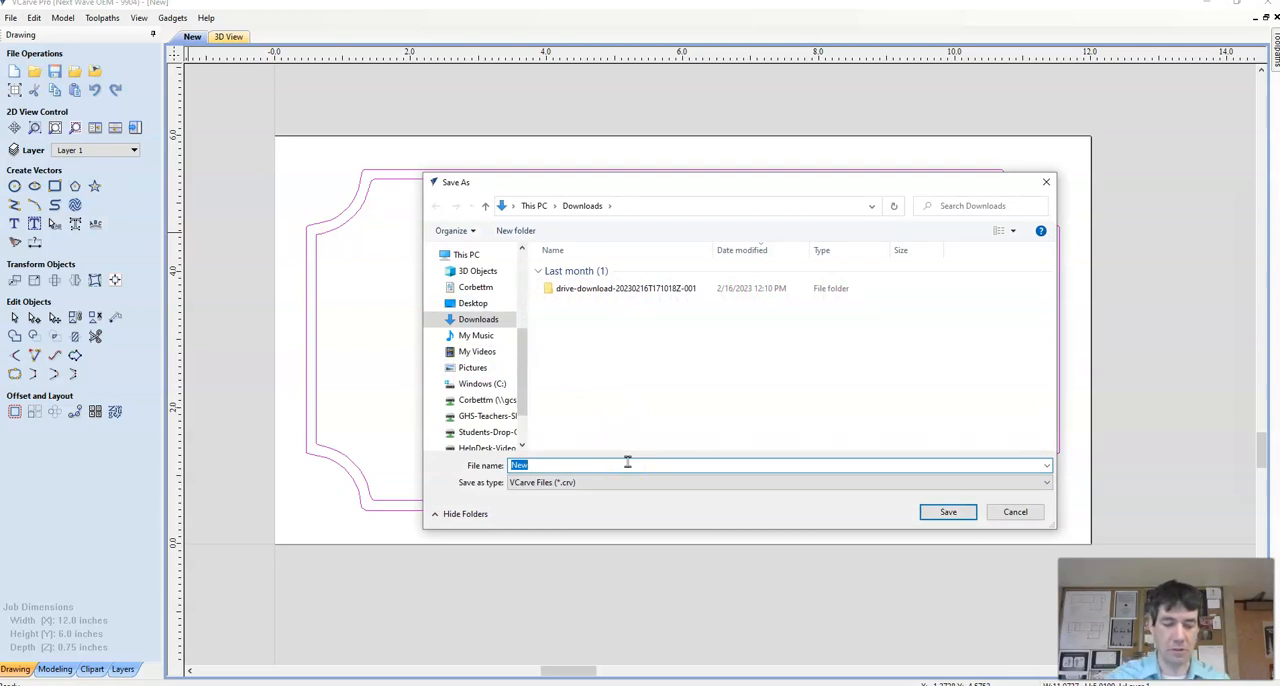
type("corbettCNCSign")
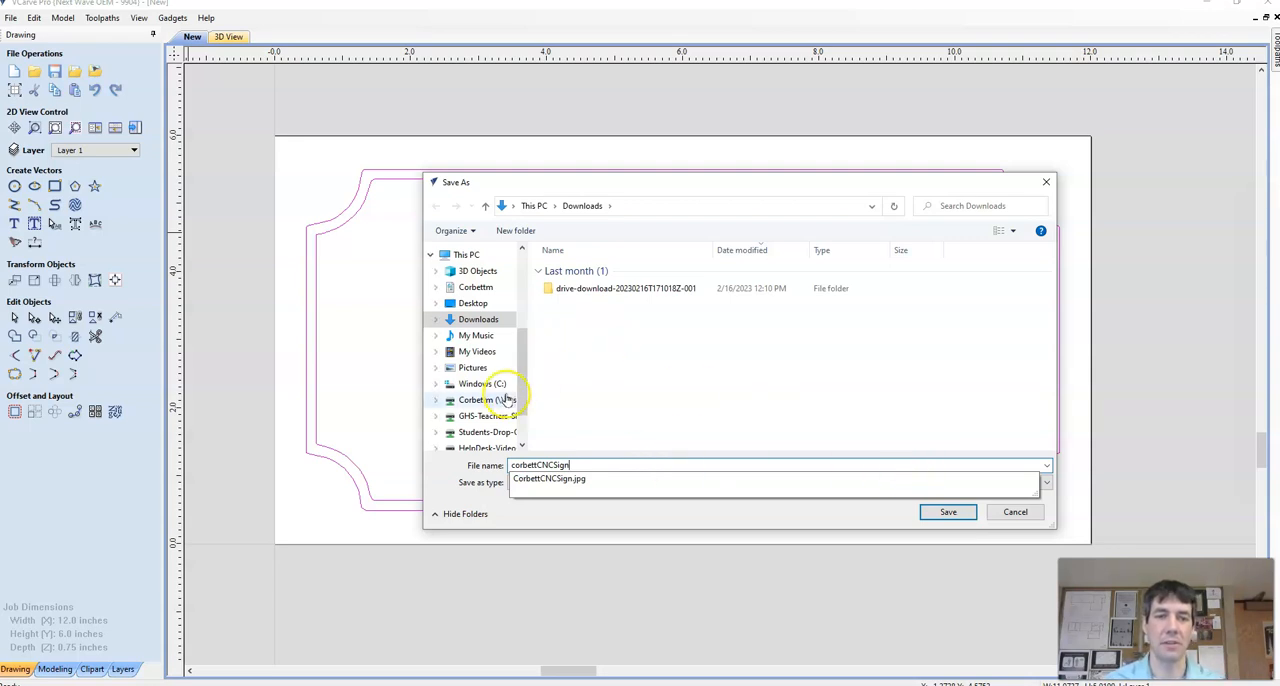
left_click(485, 399)
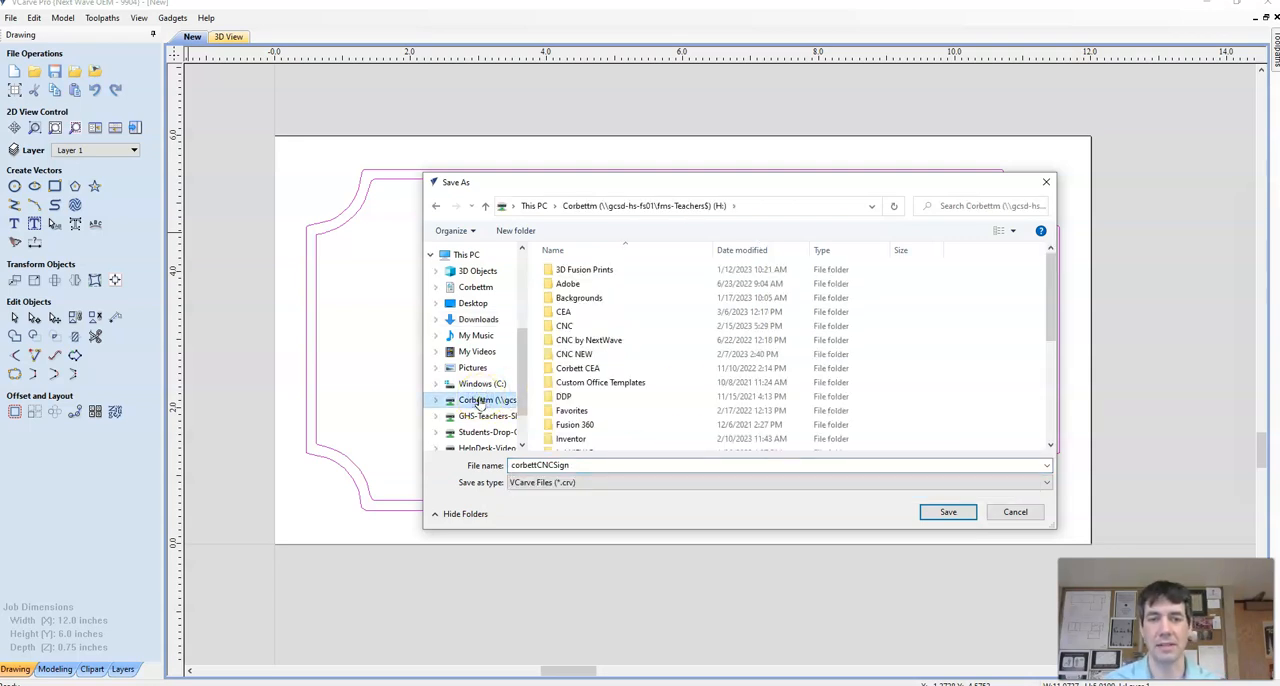
left_click(966, 513)
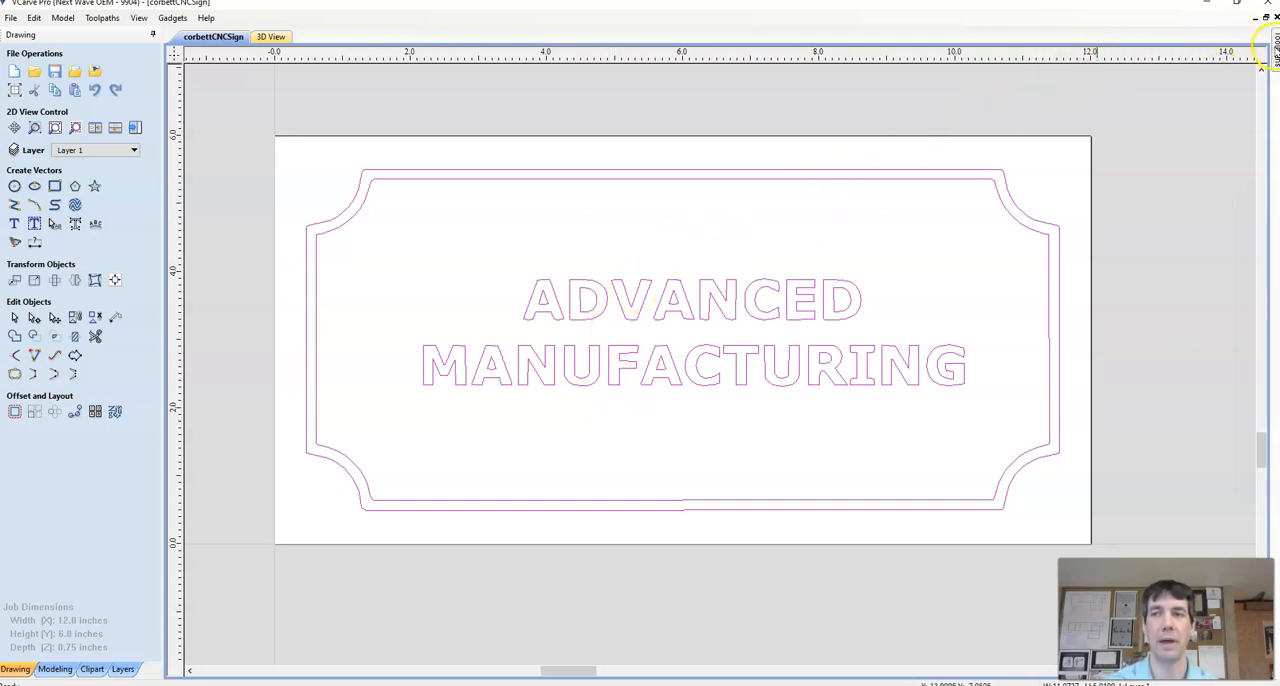
Step: Start a V-Carve / Engraving toolpath and set its 90-degree 0.5" V-Bit to a 40 inches/min feed rate and 5 inches/min plunge rate
left_click(1276, 50)
left_click(1276, 48)
left_click(1275, 47)
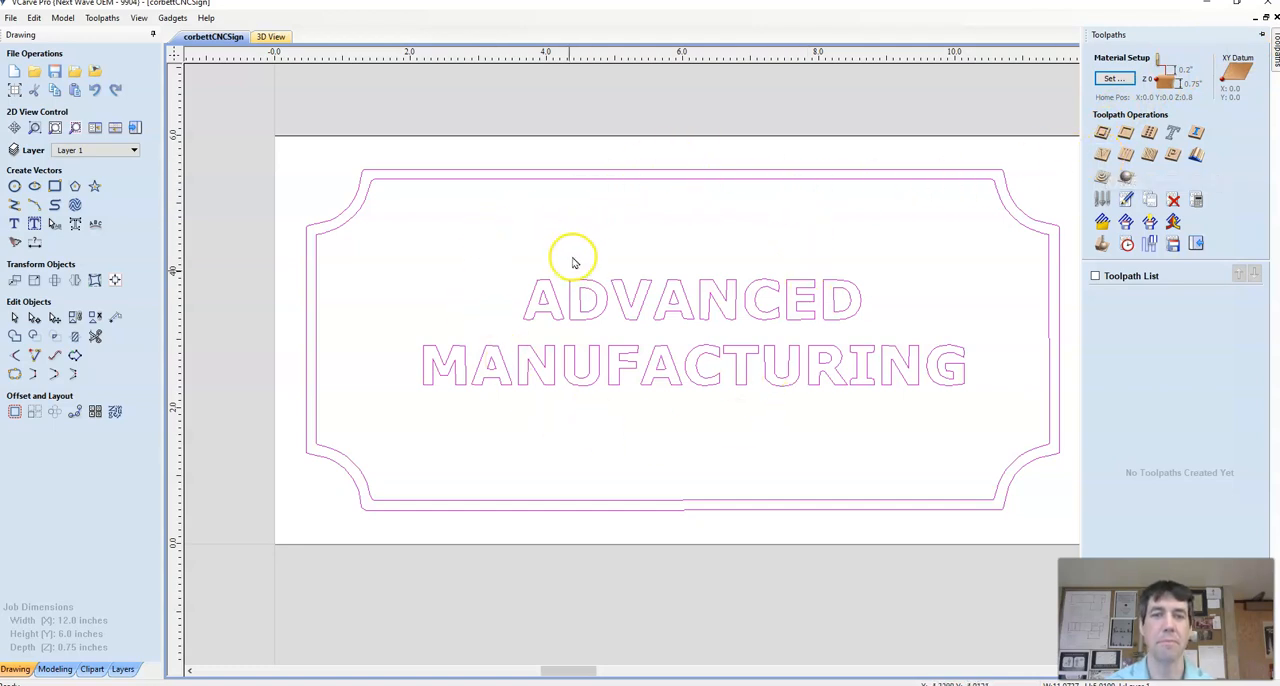
left_click(1101, 155)
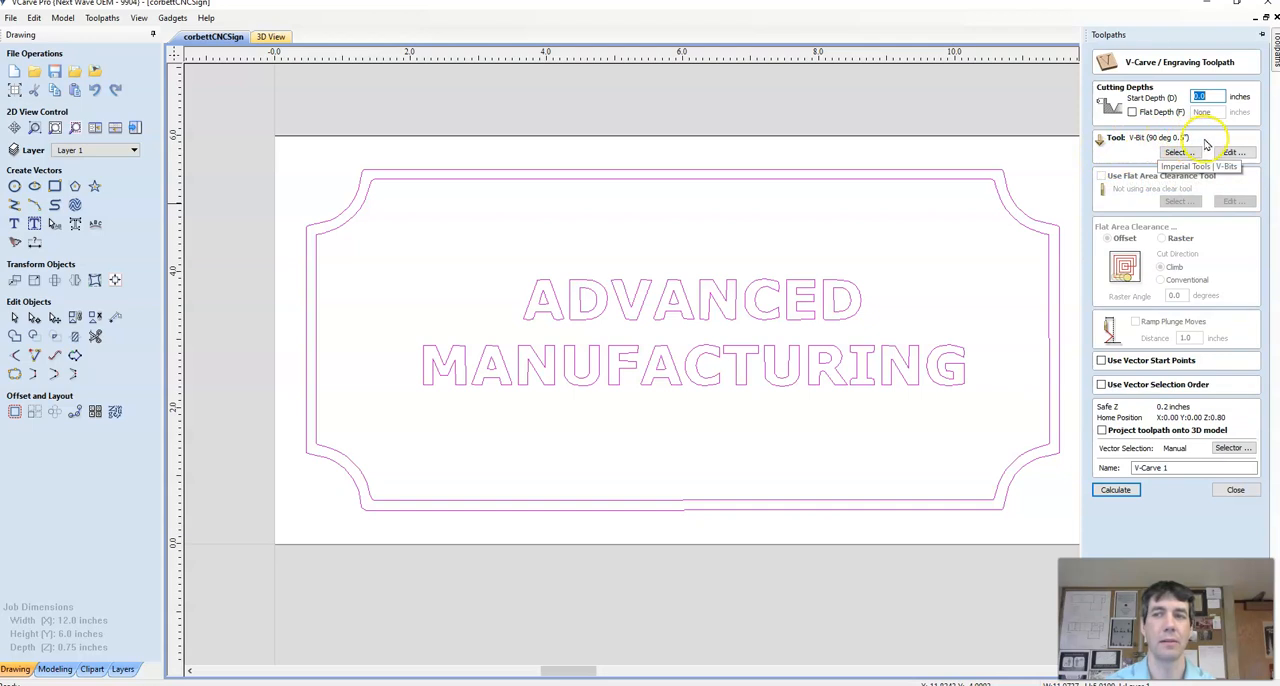
left_click(1240, 155)
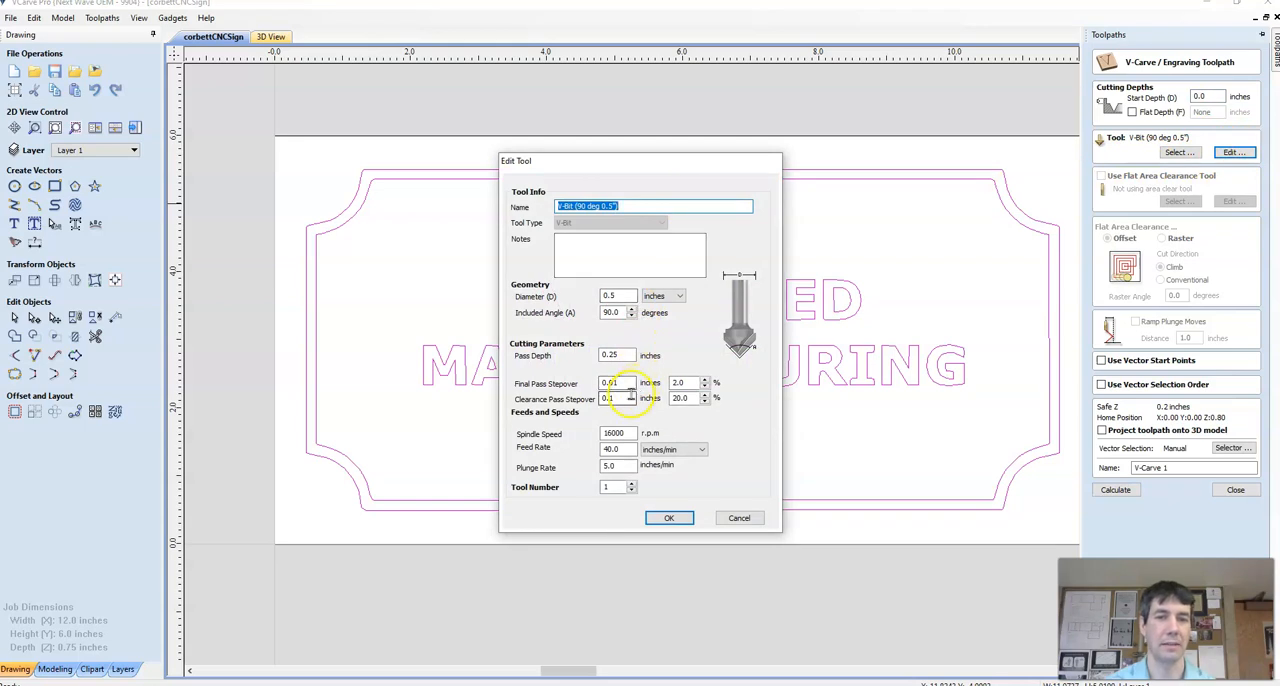
double_click(605, 449)
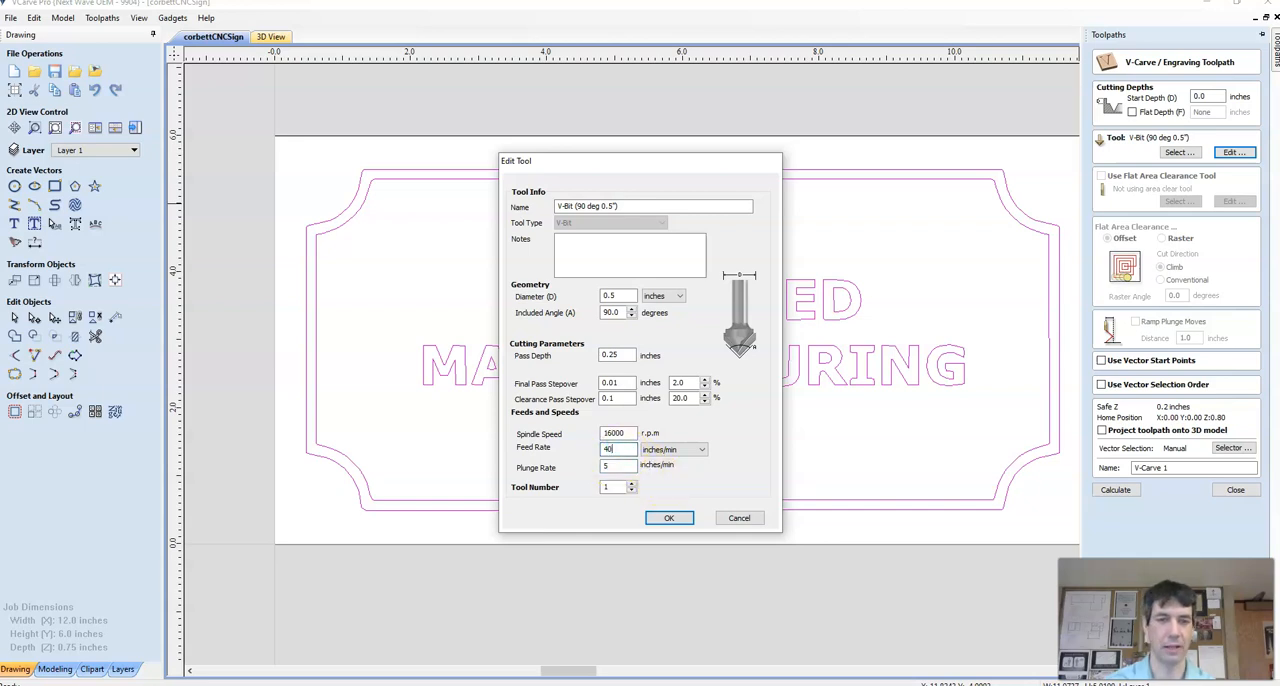
double_click(619, 466)
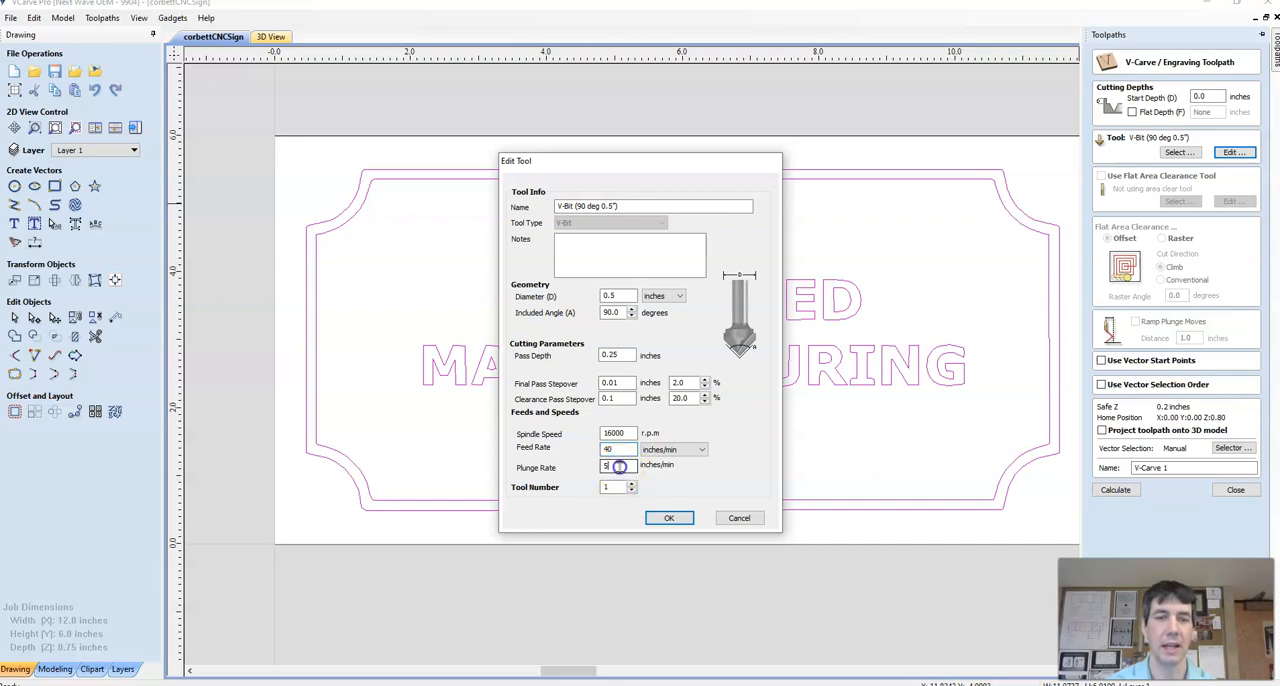
left_click(668, 518)
left_click(668, 518)
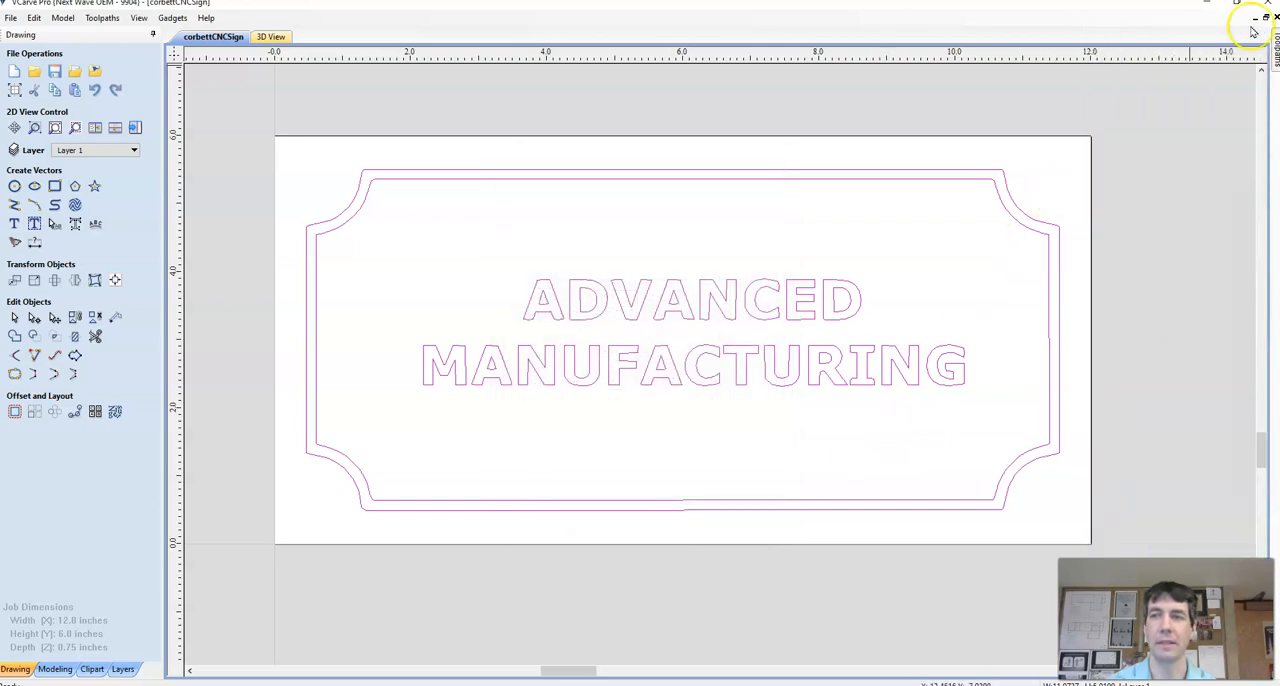
Step: Enable a flat depth of 0.25 inches for the V-Carve toolpath and calculate it
mouse_move(1274, 42)
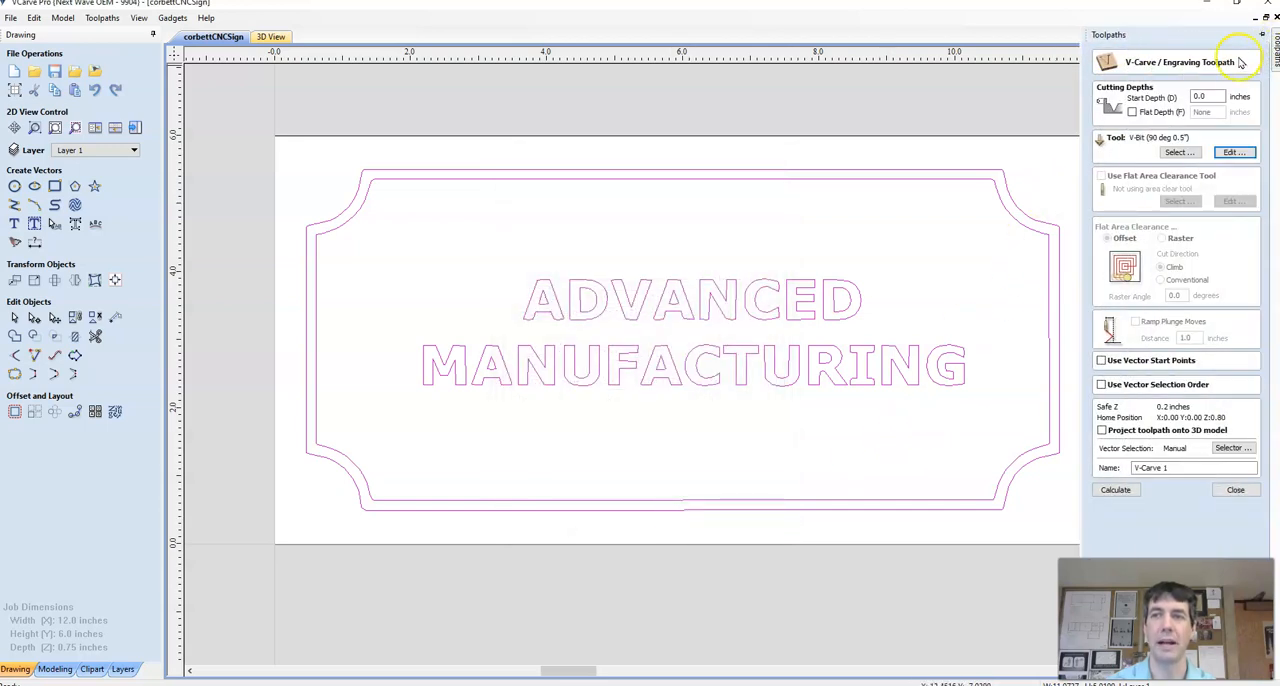
left_click(1133, 113)
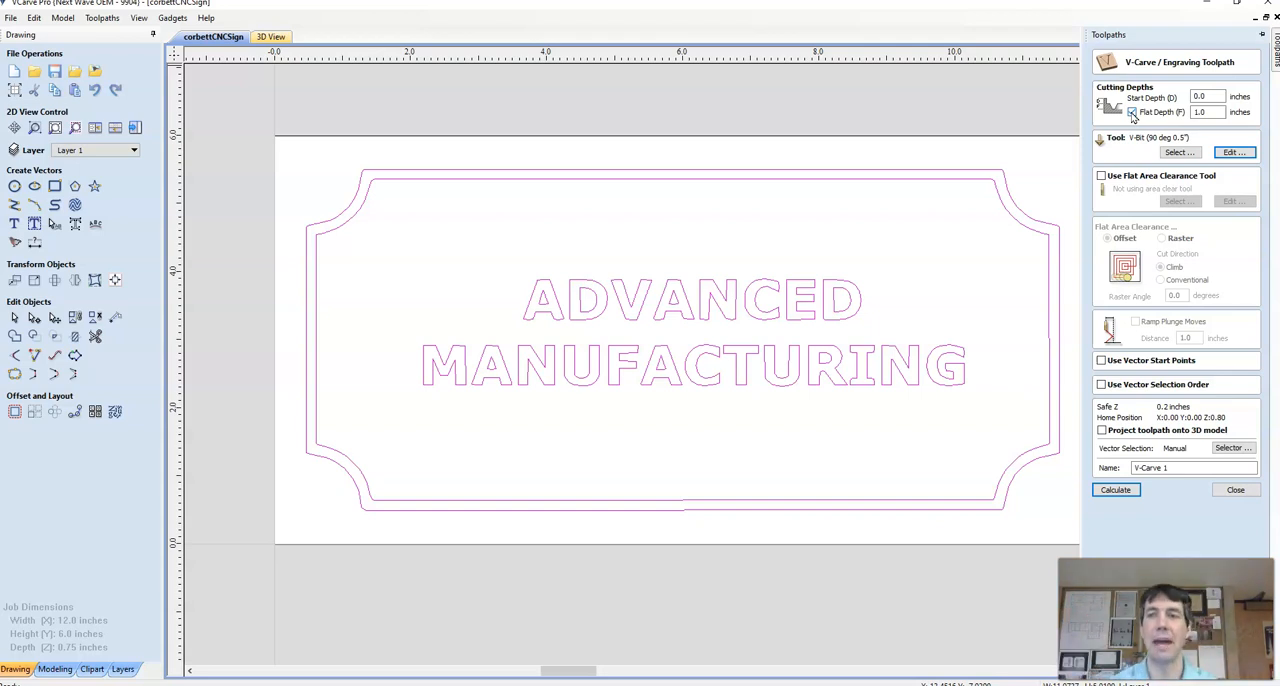
double_click(1196, 112)
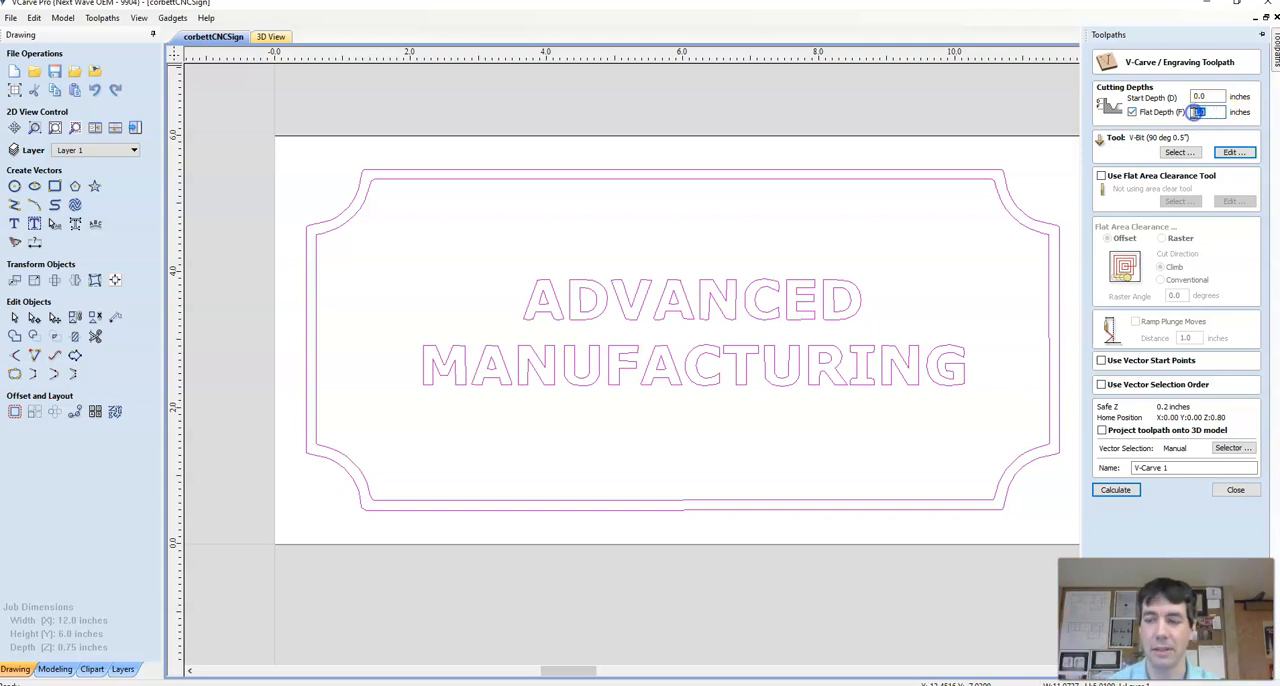
type(".25")
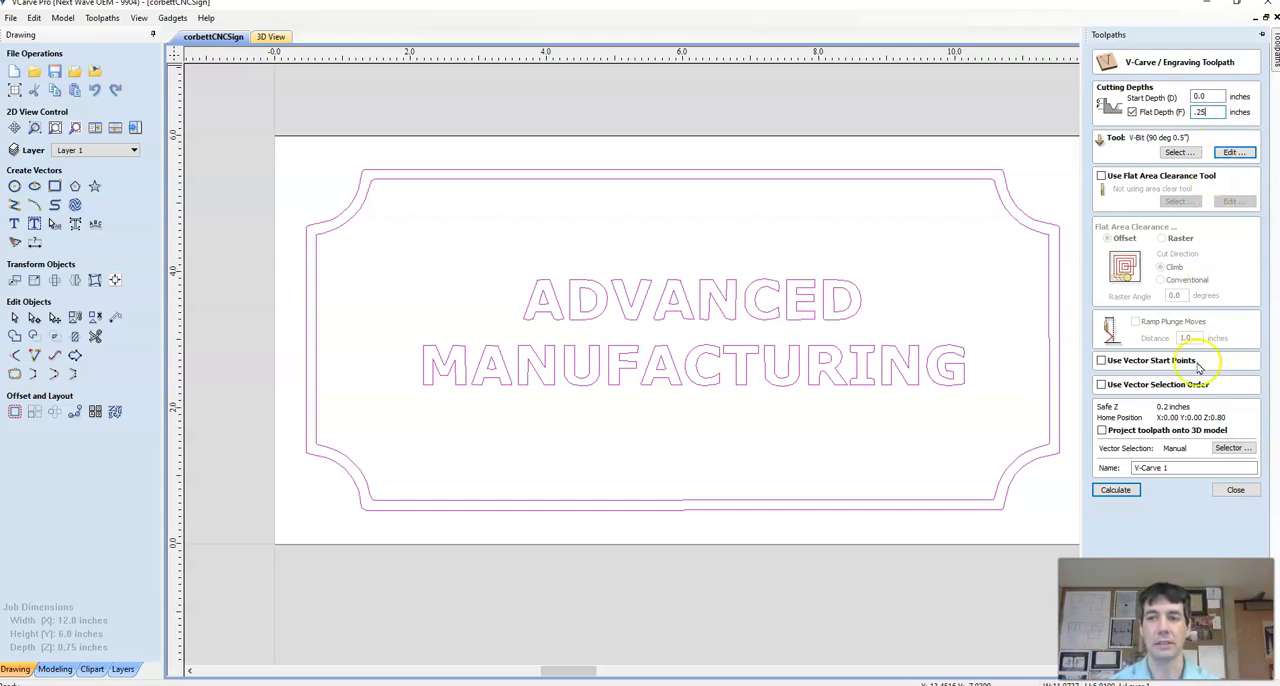
left_click(1116, 490)
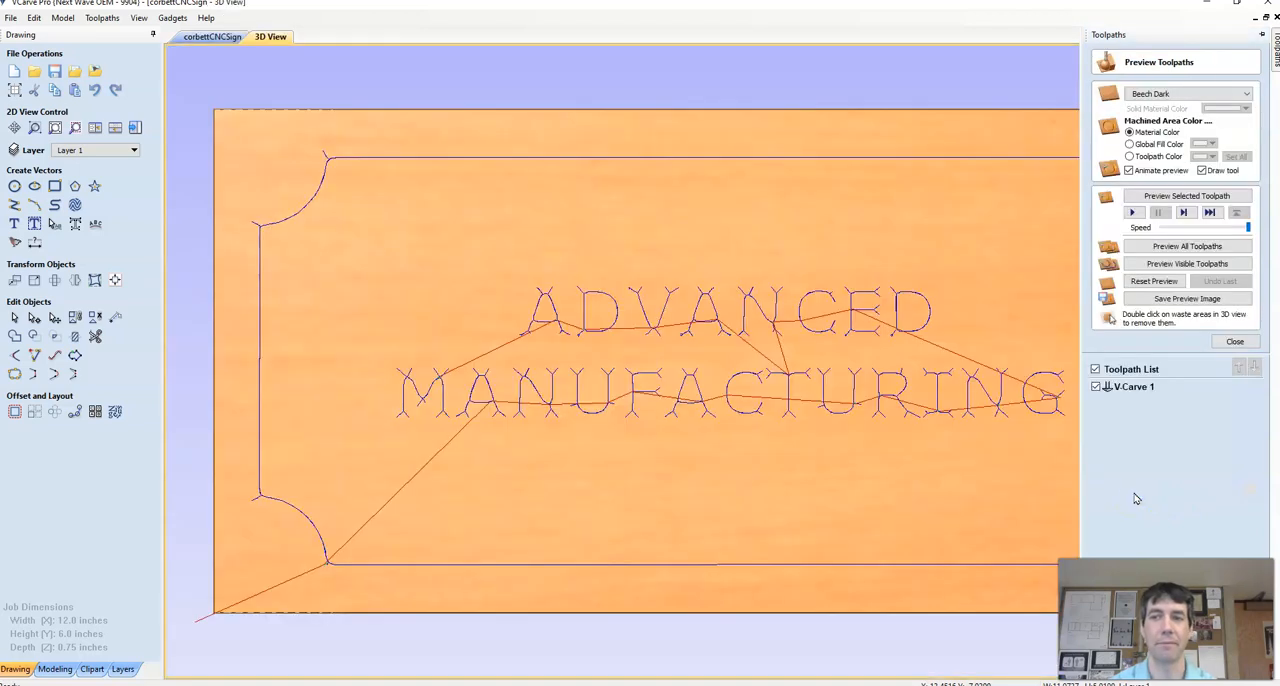
Step: Preview all toolpaths on the material and inspect the simulated carving at an angle in the 3D view
left_click(1171, 254)
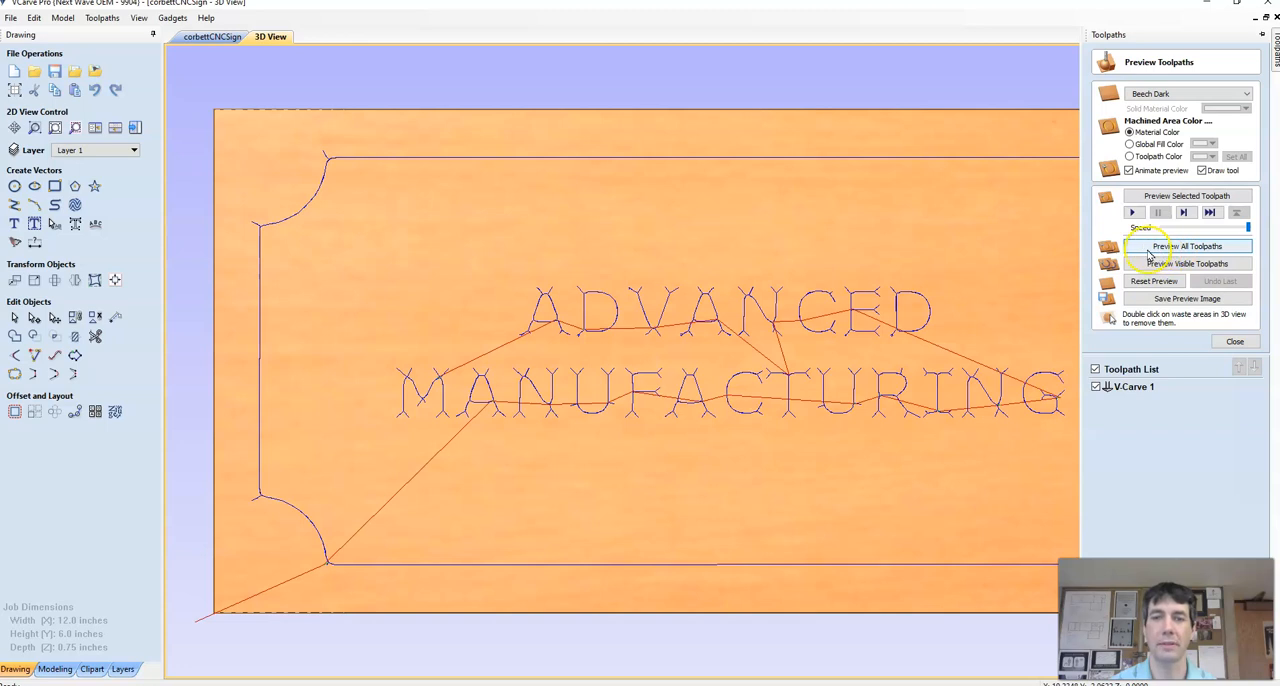
left_click(1149, 256)
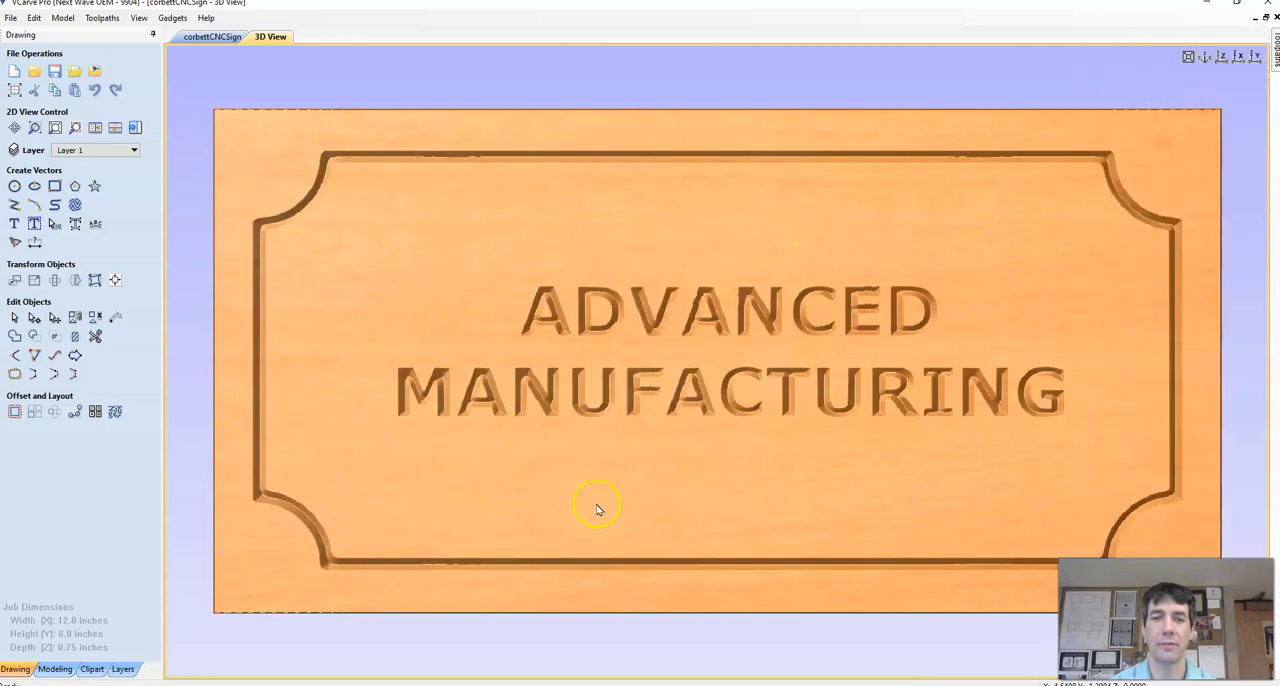
left_click_drag(614, 489, 543, 603)
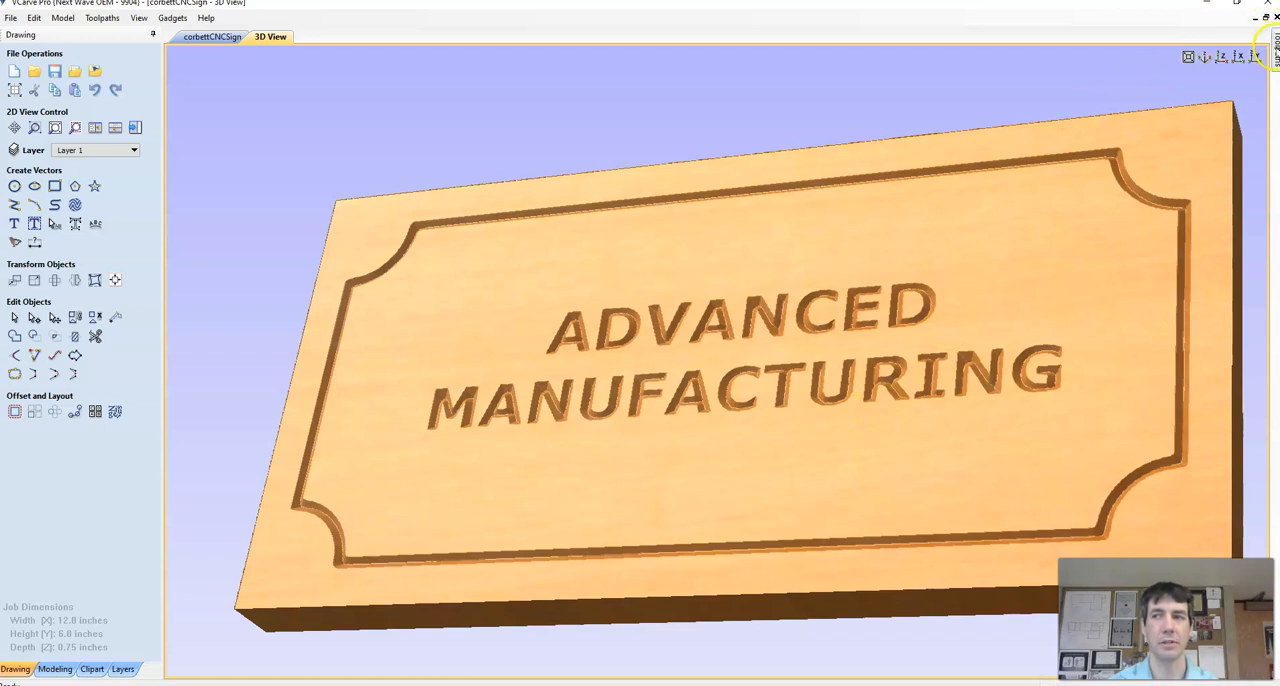
left_click(1275, 48)
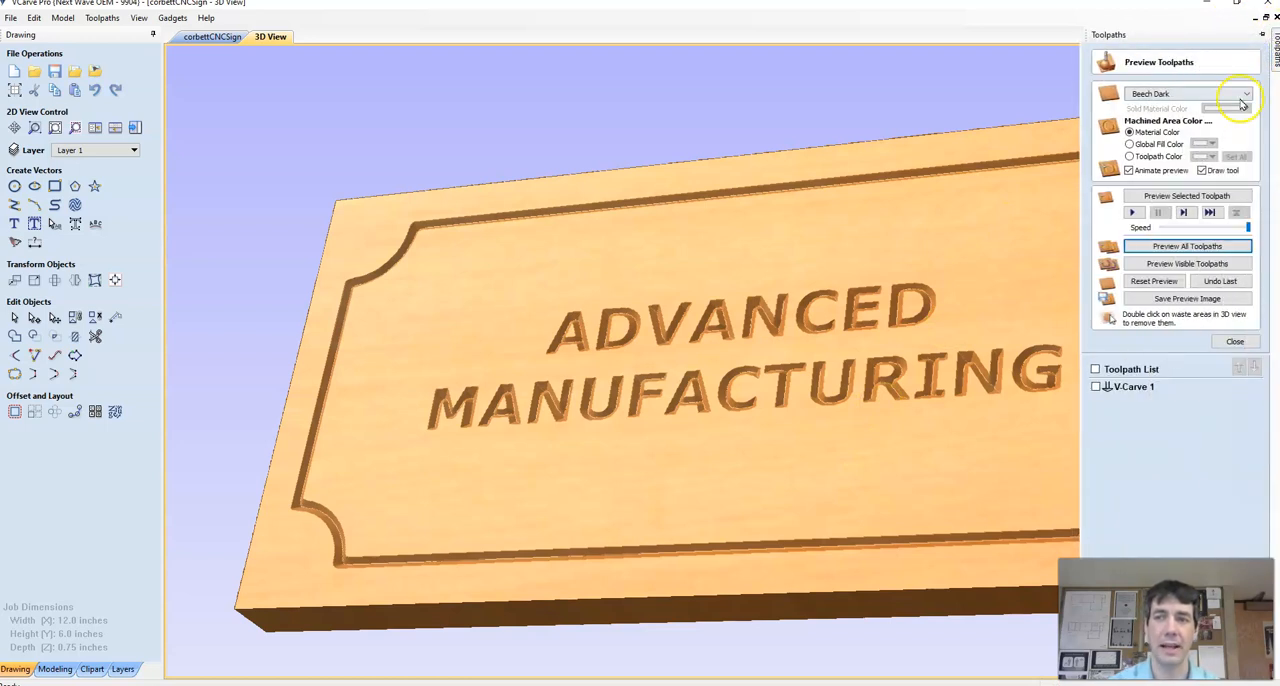
left_click(1232, 342)
Step: Show the V-Carve 1 toolpath and set up its export with the CNC-Piranha 3D Contour (inch)(*.tap) post processor
left_click(1096, 299)
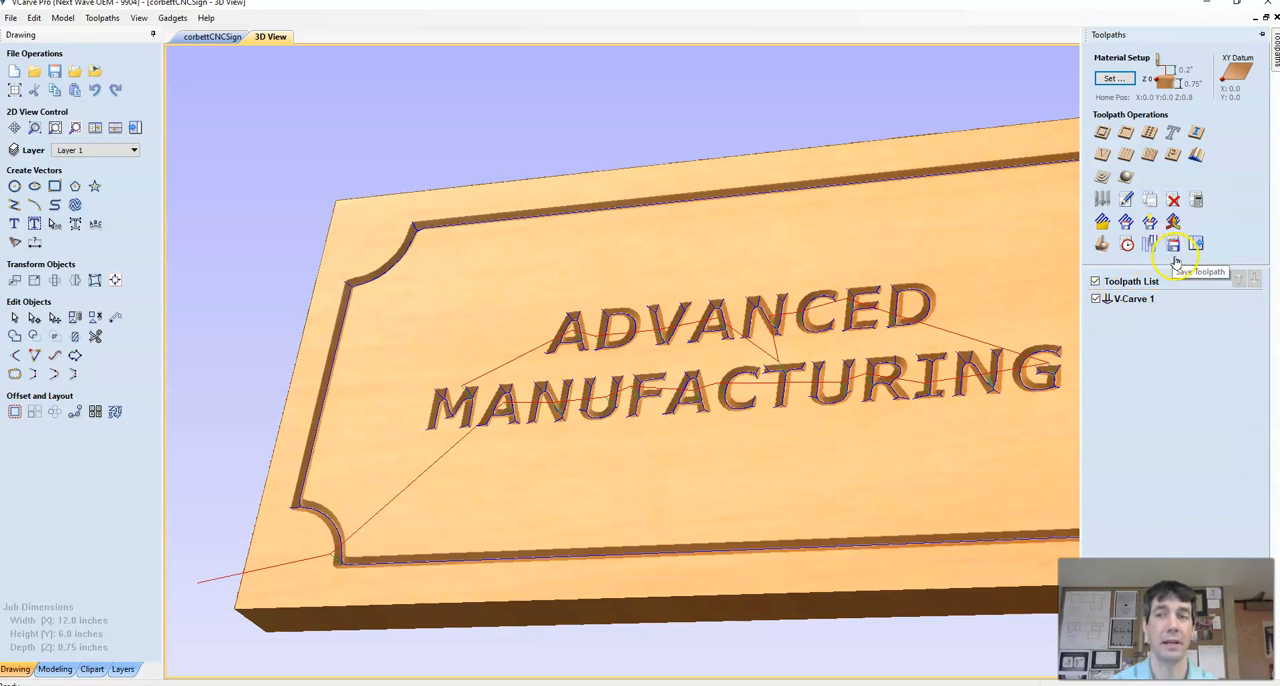
left_click(1177, 248)
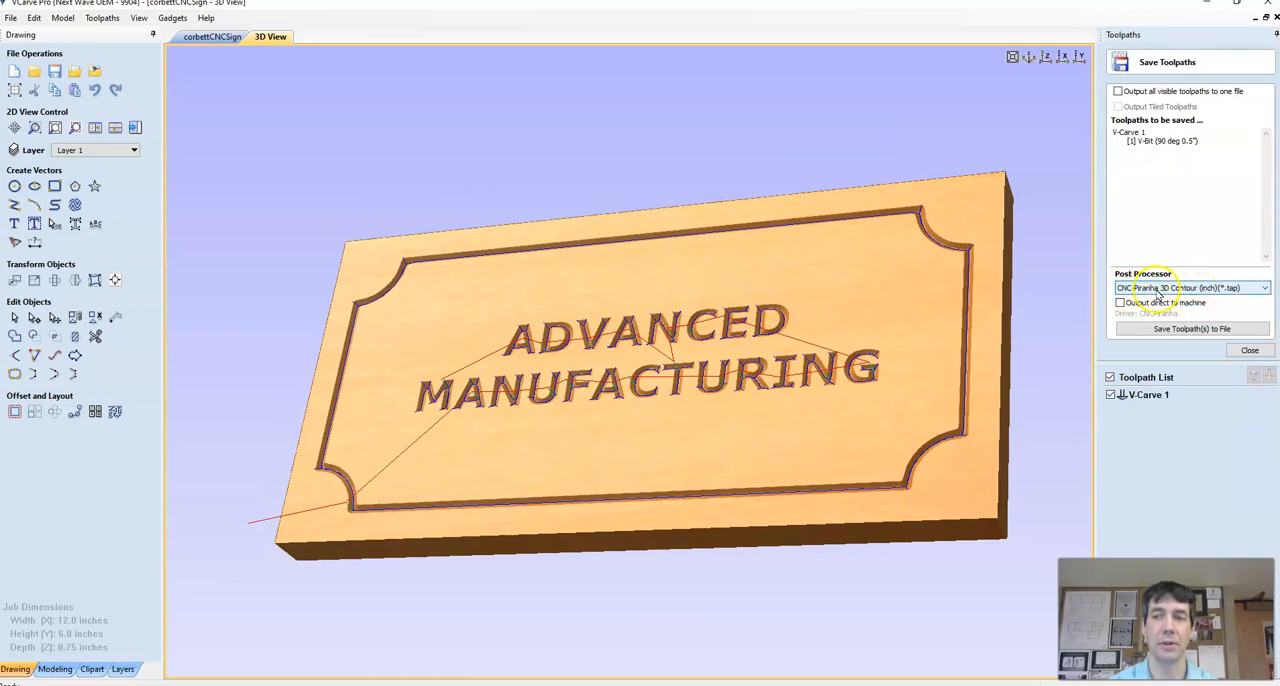
left_click(1166, 288)
left_click(1160, 289)
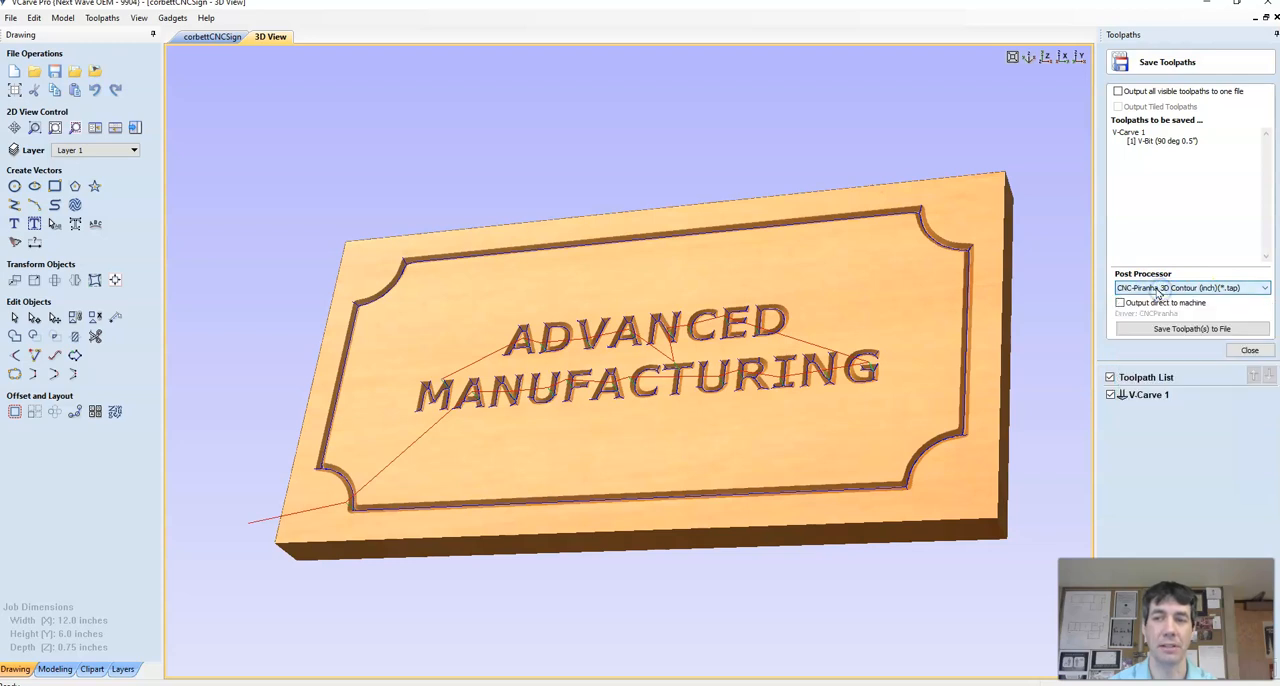
Step: Save the toolpath to a .tap file in the personal network drive, named with the owner's surname followed by CNCSignCut
left_click(1205, 333)
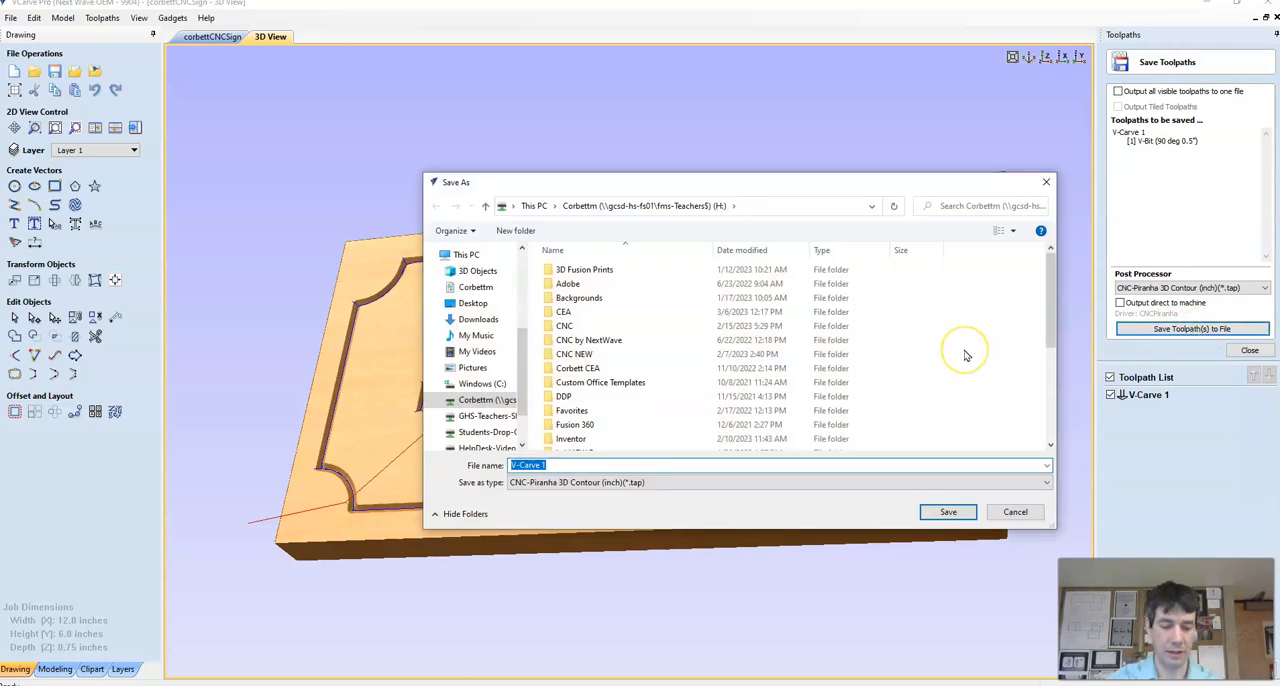
type("CorbettCNC")
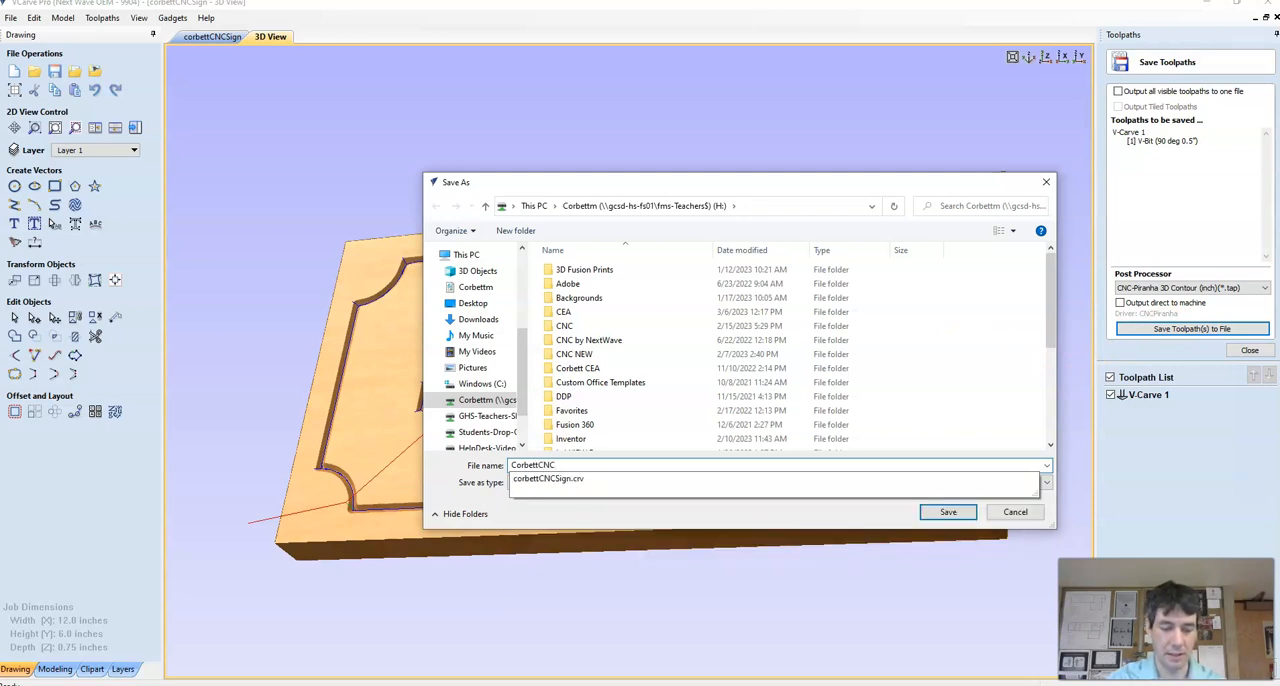
type("SignCut")
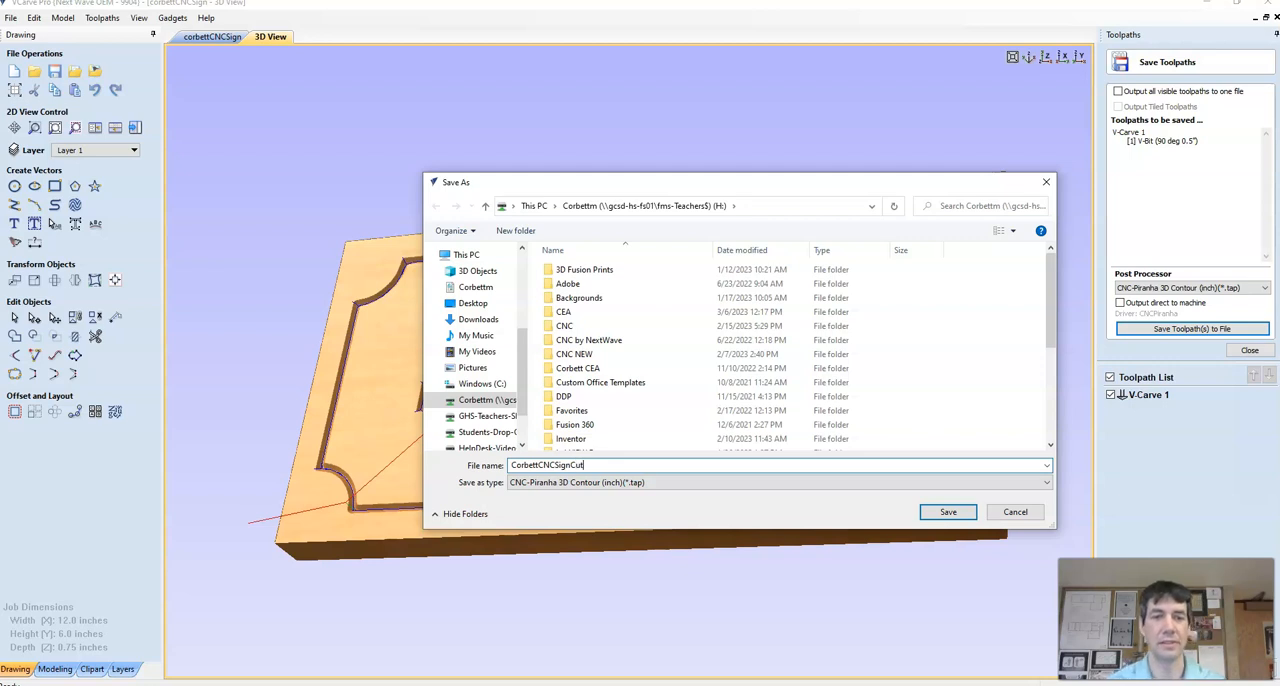
left_click(945, 513)
left_click(915, 518)
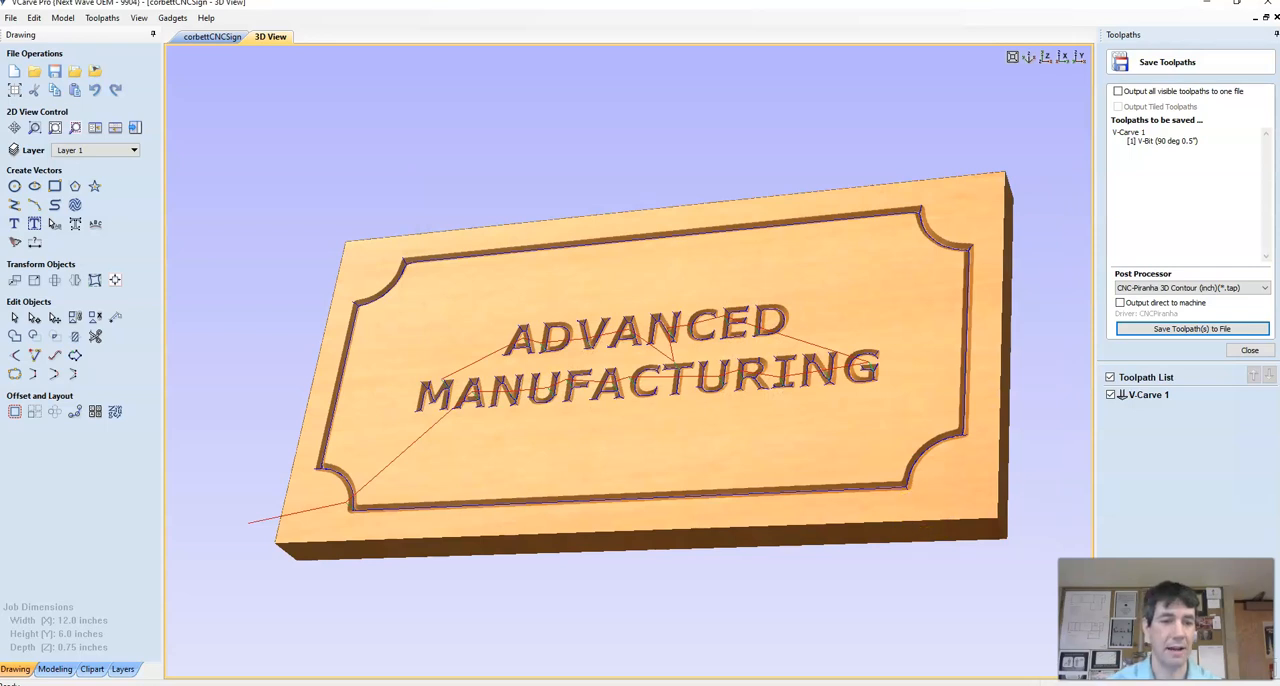
Step: Switch to the browser, go to the Google Classroom home page and open the Adv Manufacturing 3AC class
left_click(288, 668)
left_click(239, 652)
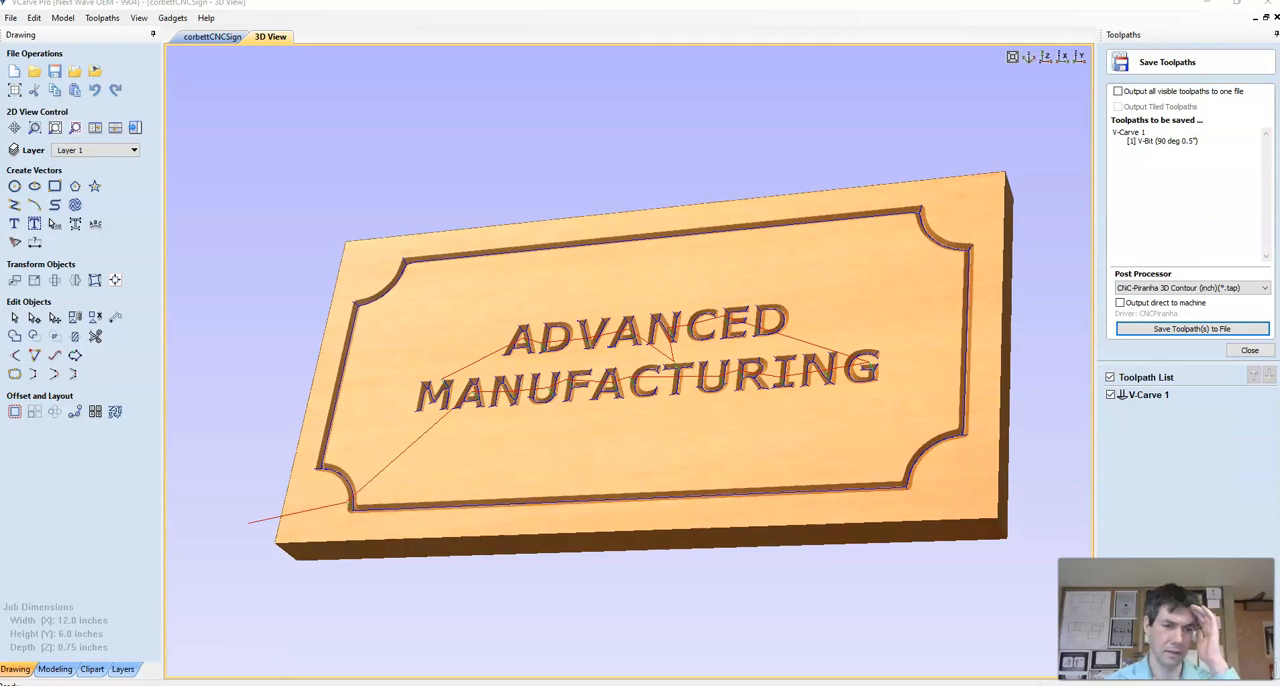
left_click(288, 668)
left_click(358, 656)
left_click(260, 50)
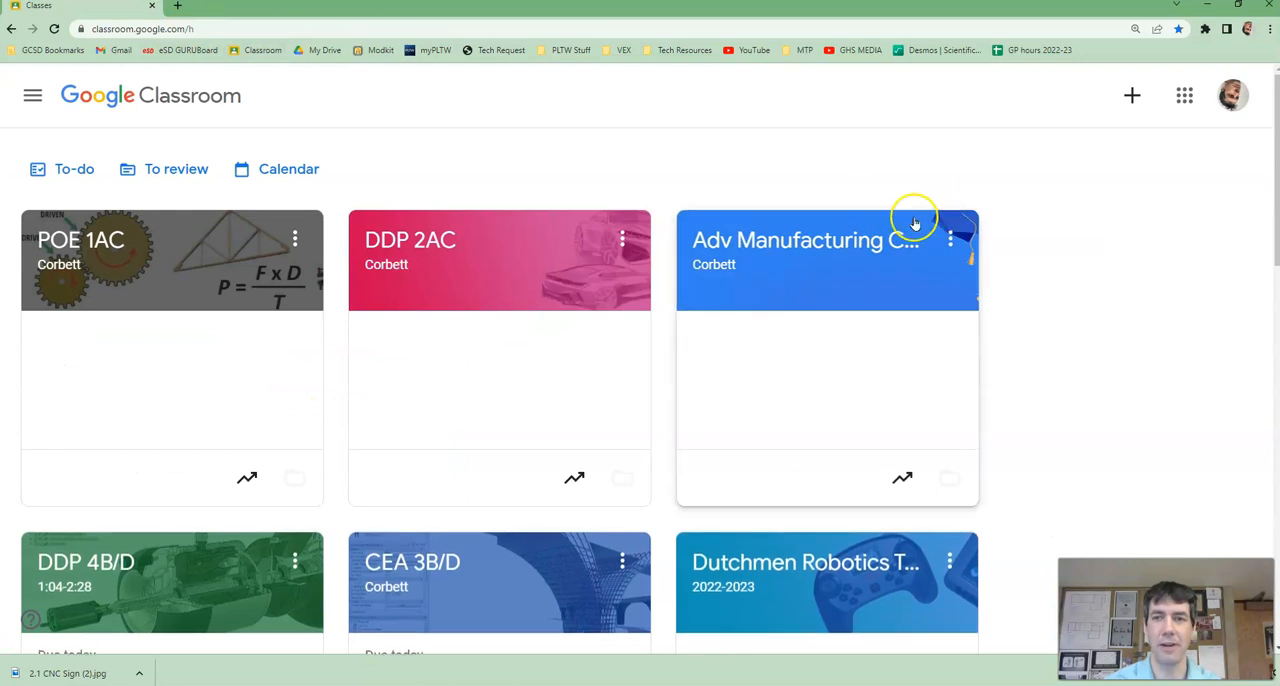
left_click(800, 244)
Step: Find the PROJECT - Sign Project assignment in the class stream and open it
scroll(931, 418, "down", 3)
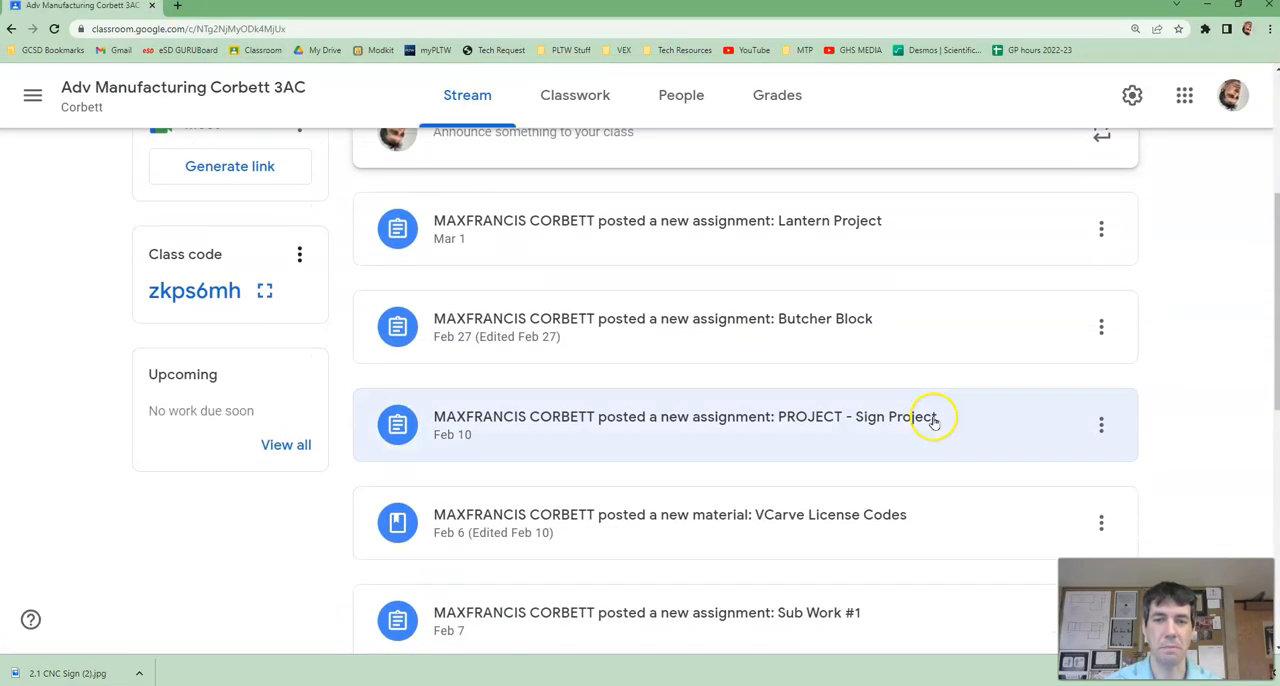
scroll(930, 400, "down", 1)
scroll(848, 450, "down", 1)
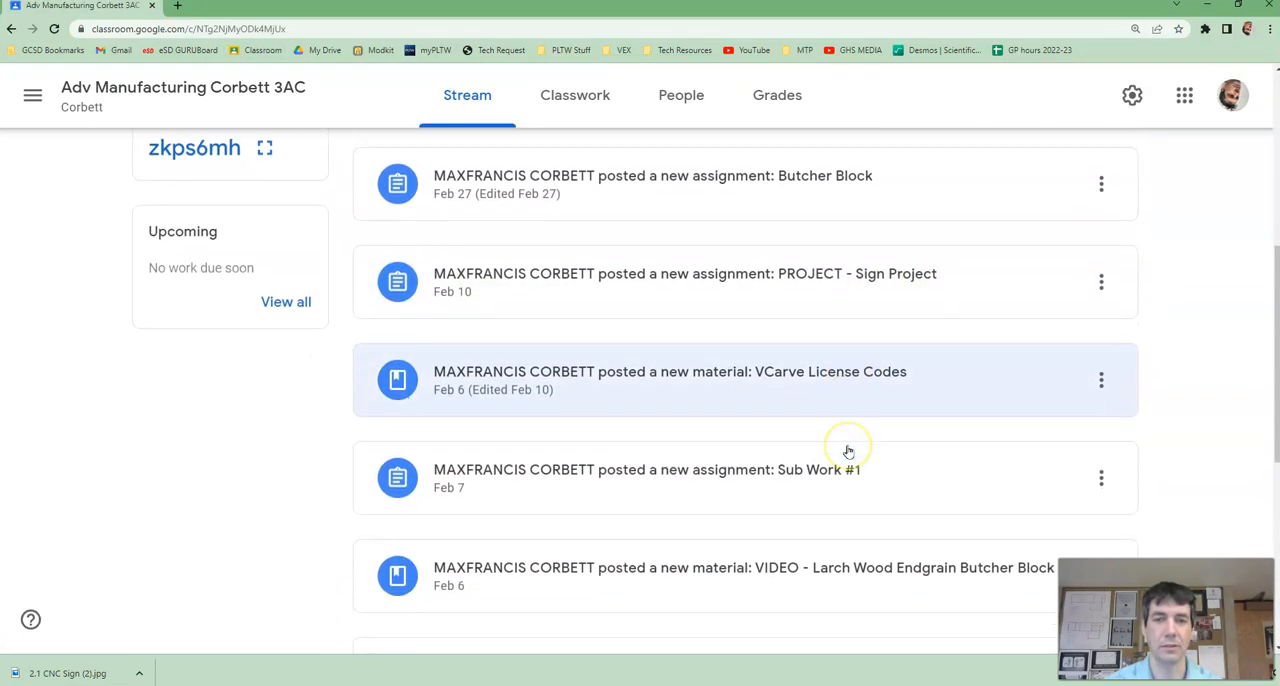
scroll(848, 451, "down", 1)
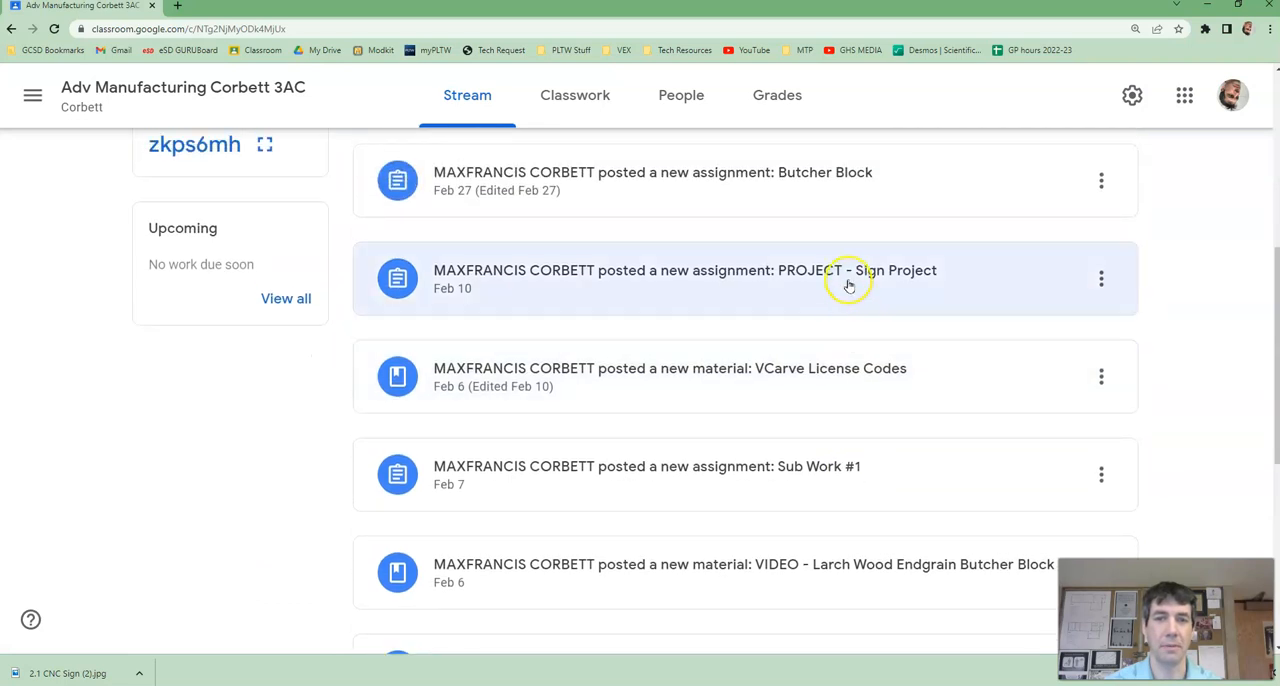
left_click(848, 285)
Step: Open the Upload CNC Sign Files Drive folder attached to the assignment's instructions
left_click(526, 106)
scroll(493, 274, "down", 3)
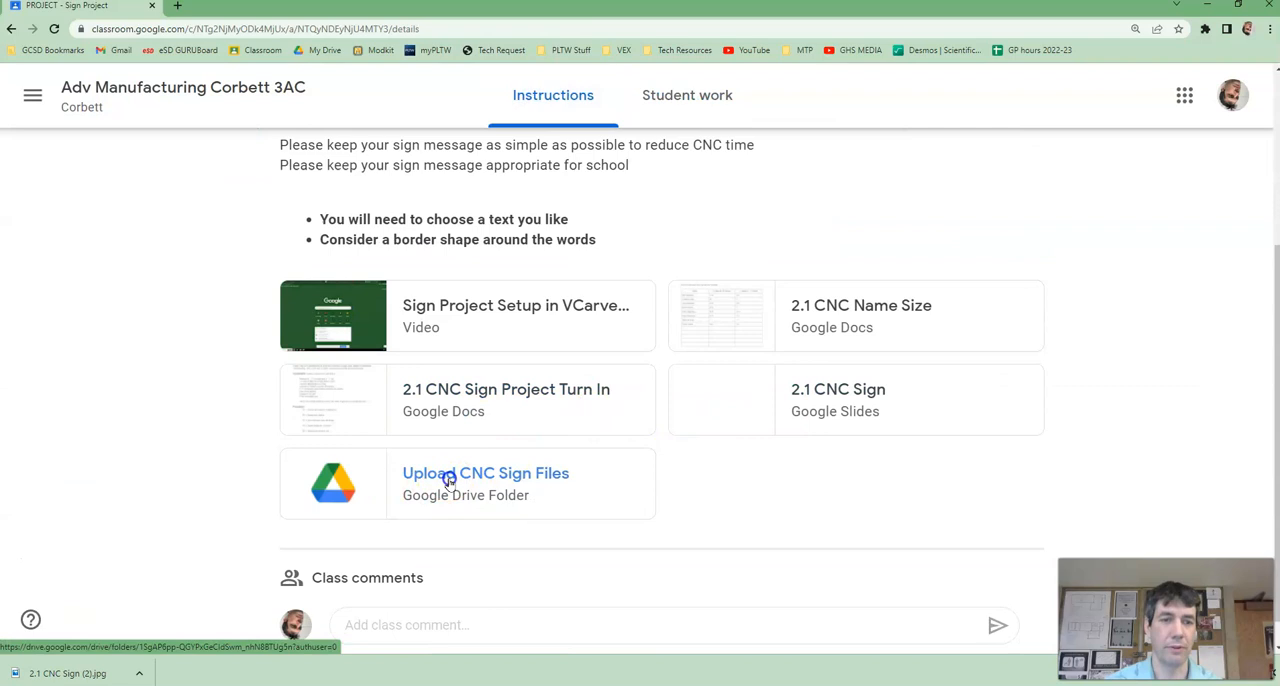
left_click(449, 480)
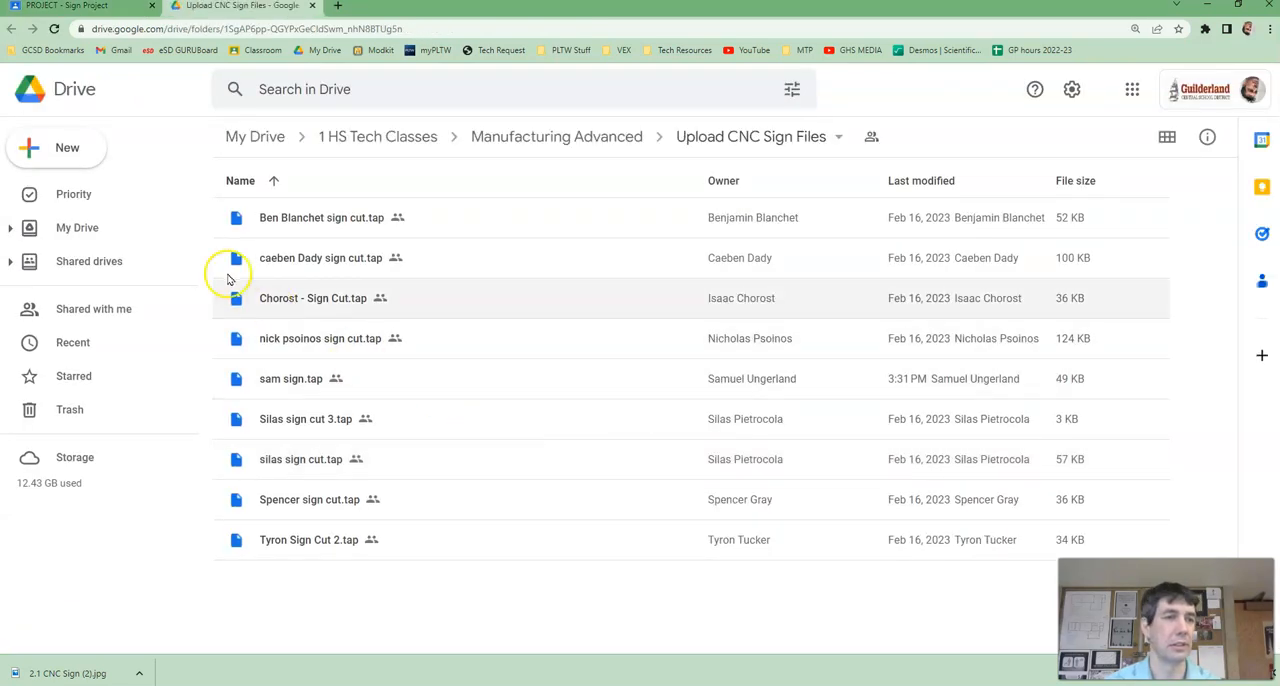
Step: Upload the Vectric CRV design file, named with the owner's surname followed by CNCSign, from the personal network drive to the Drive folder
left_click(87, 150)
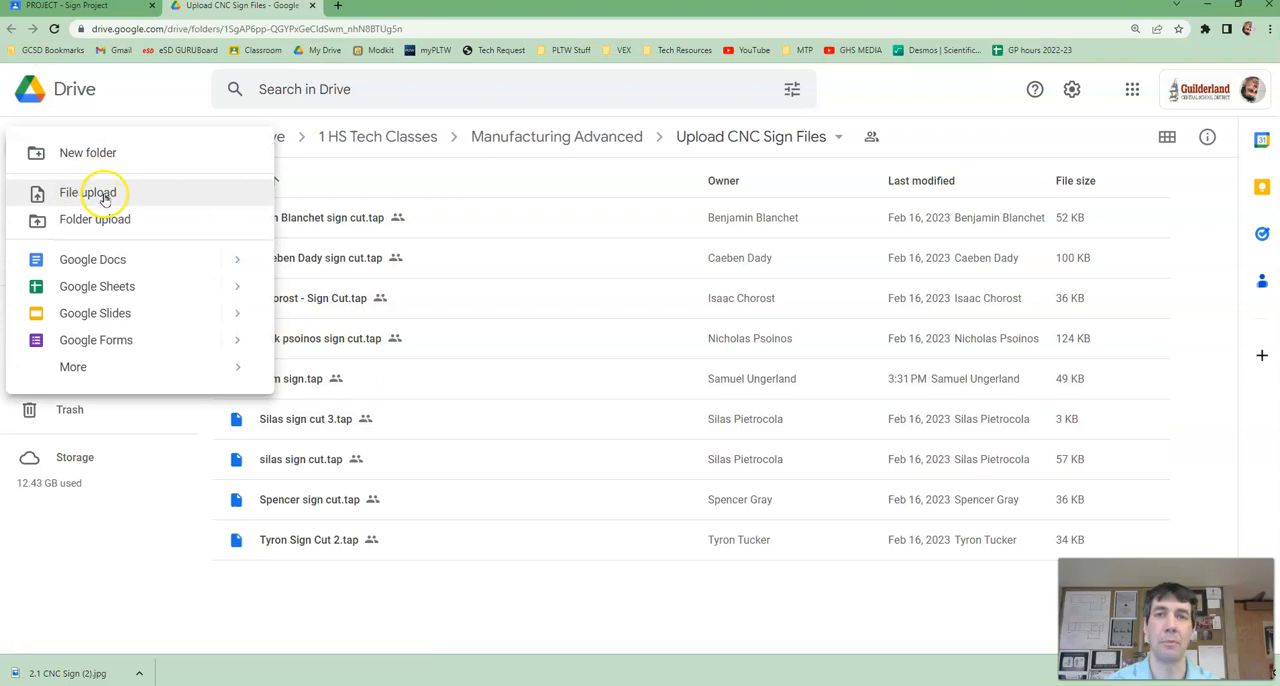
left_click(95, 193)
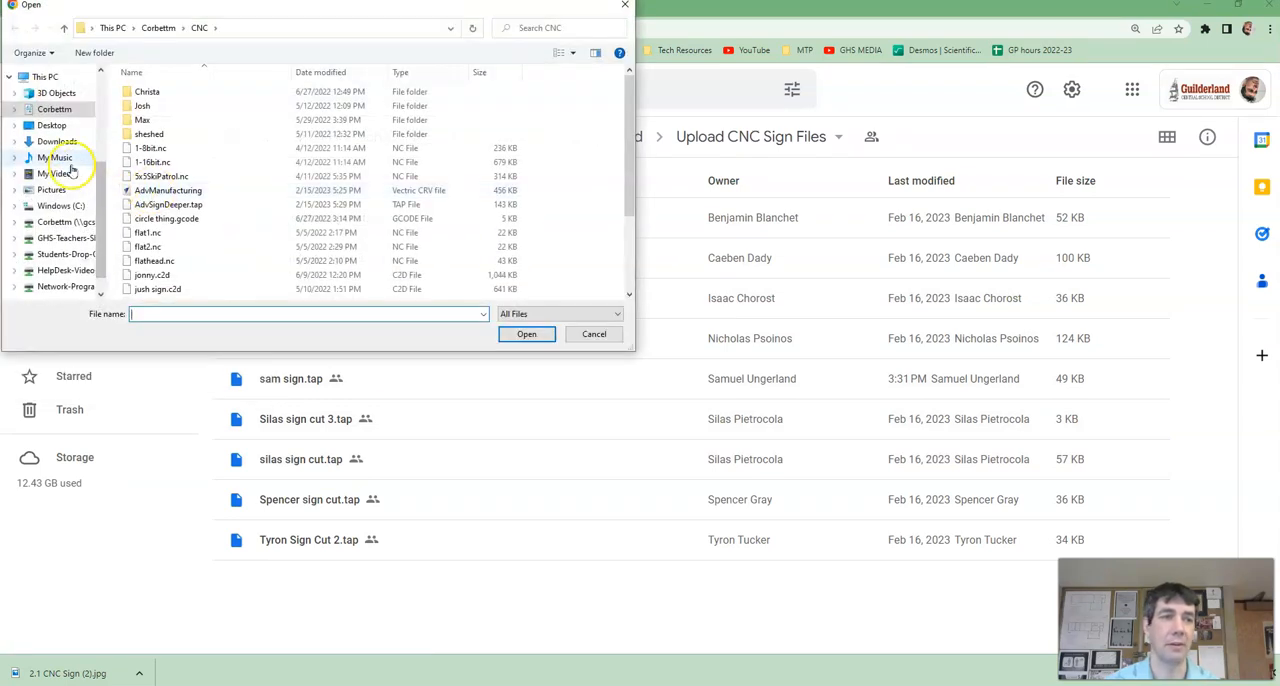
left_click(54, 112)
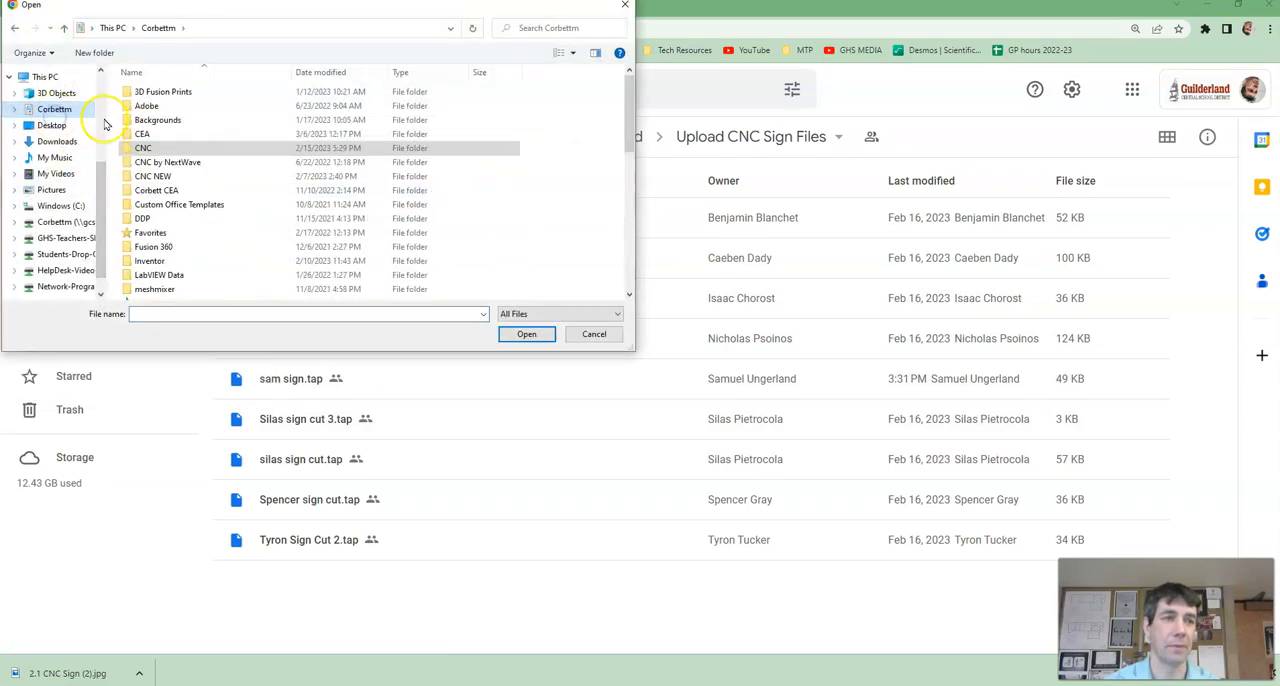
scroll(168, 220, "down", 5)
scroll(168, 220, "down", 4)
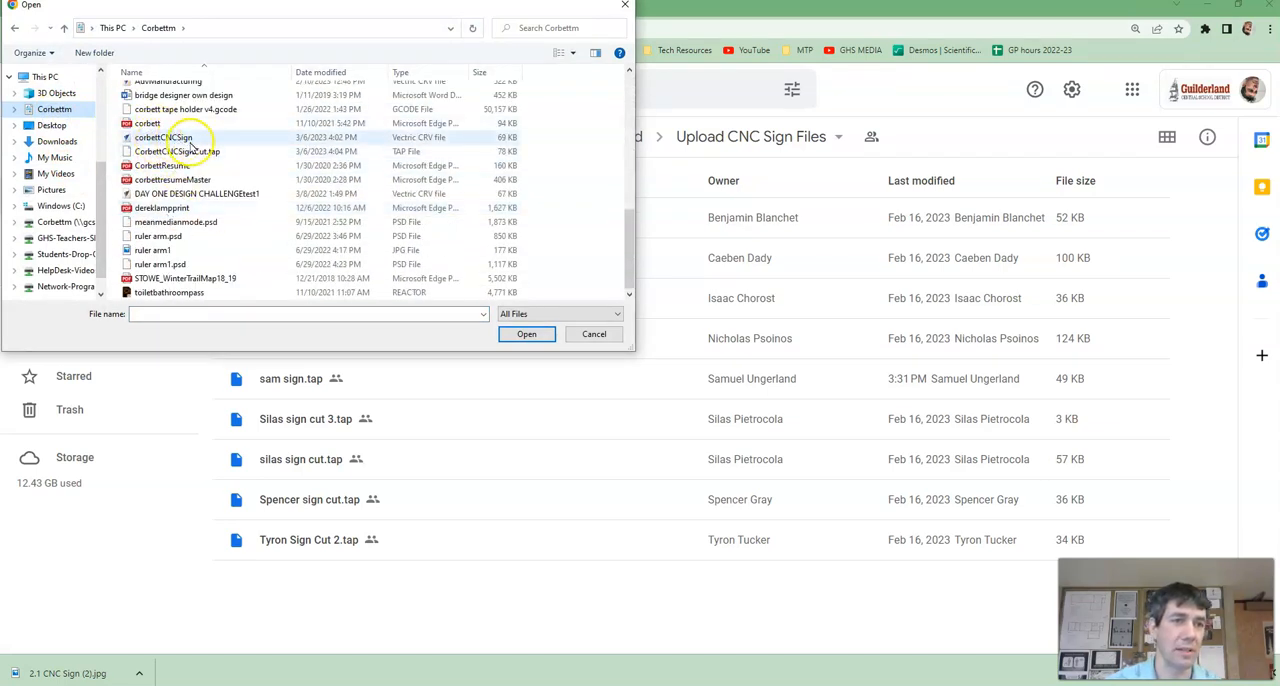
left_click(194, 152)
left_click(186, 139, "ctrl")
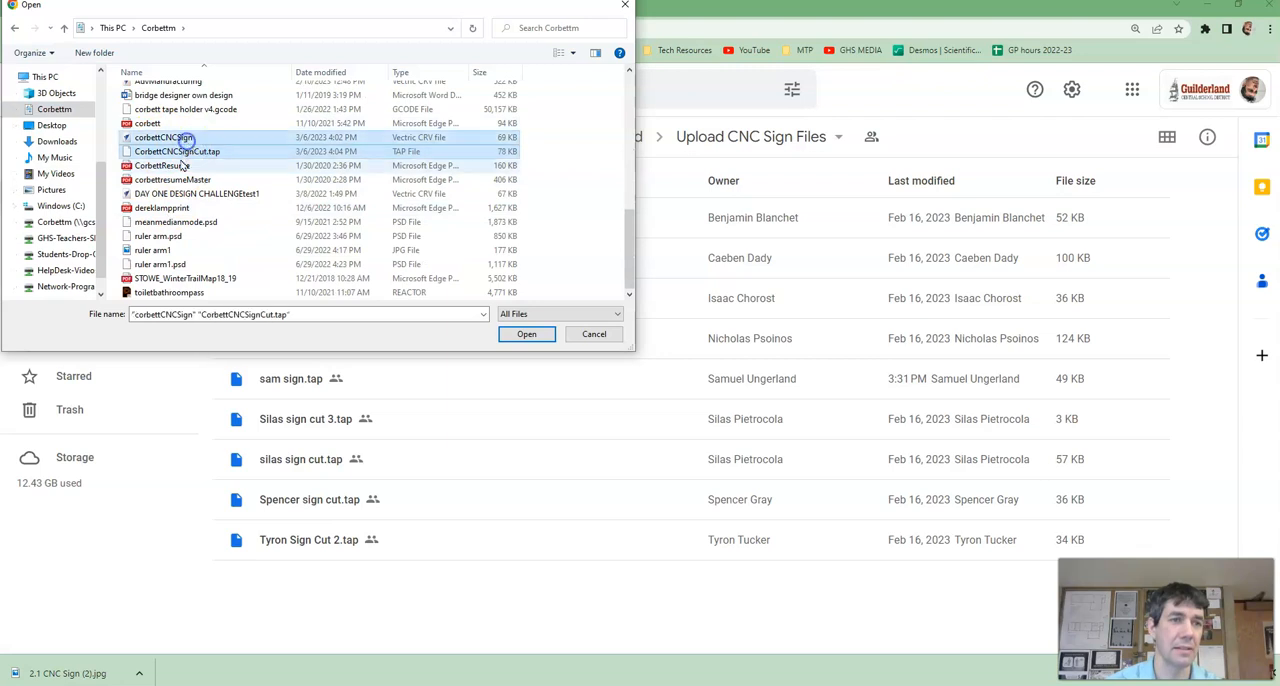
left_click(163, 137)
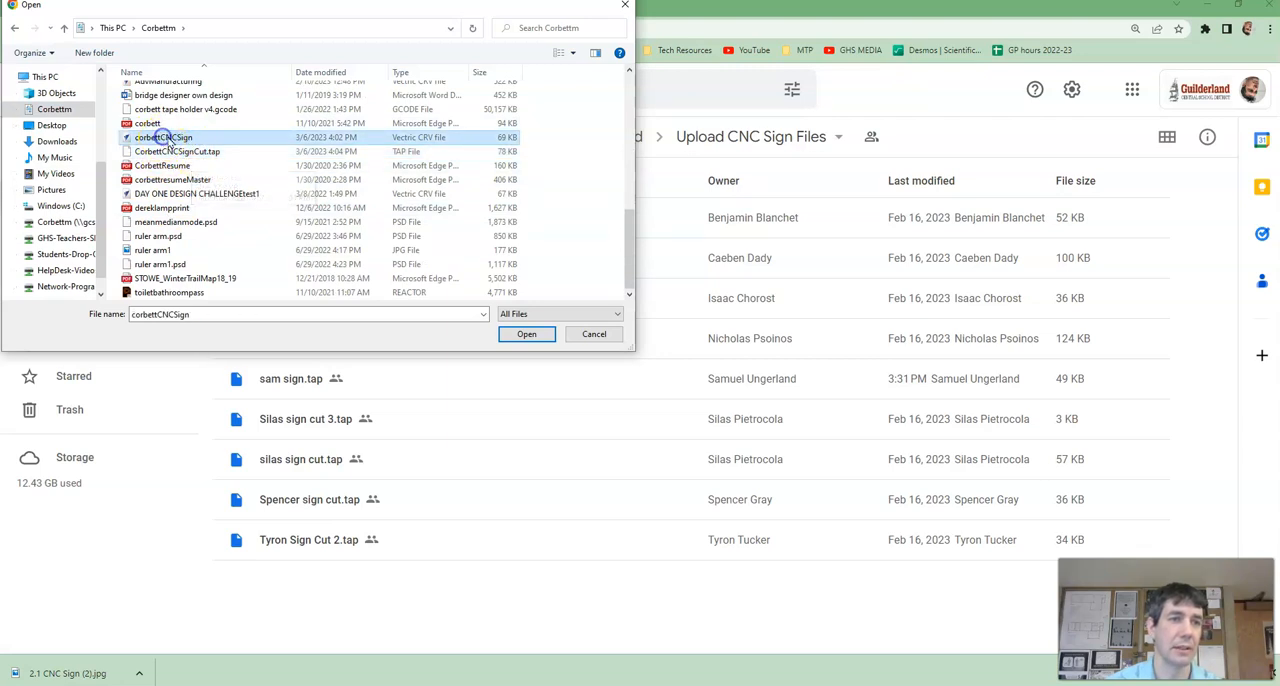
left_click(529, 335)
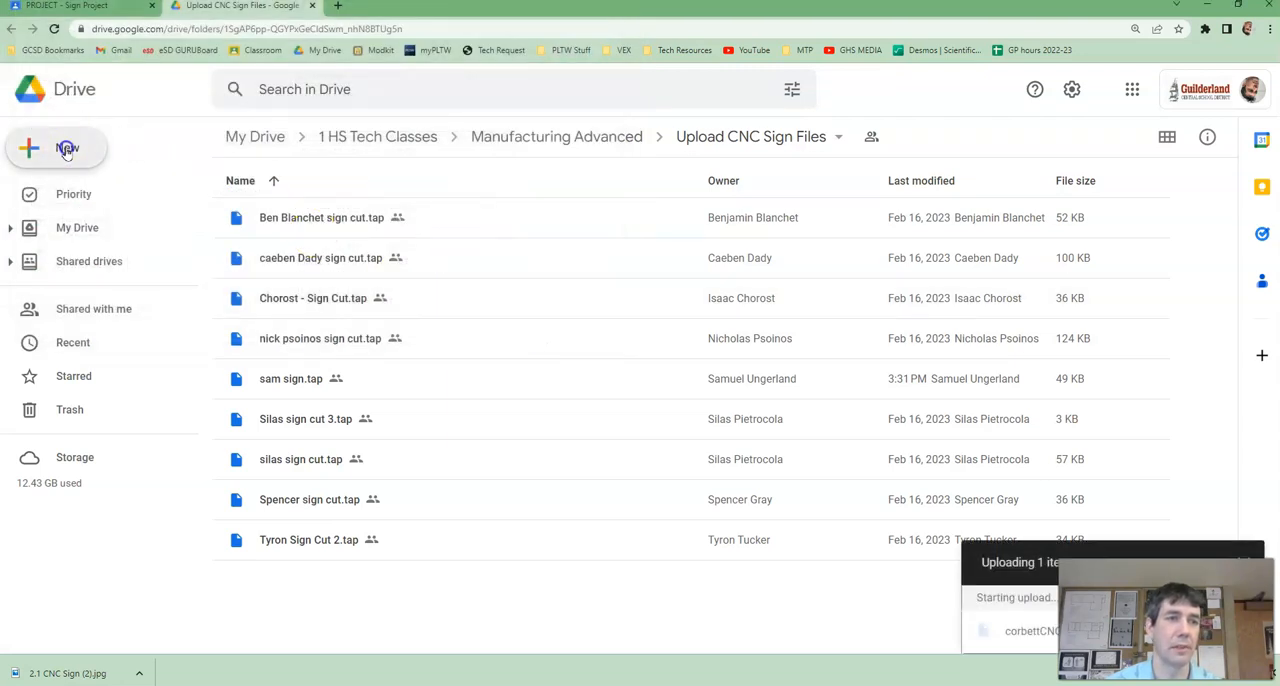
Step: Upload the toolpath .tap file, named with the owner's surname followed by CNCSignCut, to the same Drive folder
left_click(66, 150)
left_click(88, 192)
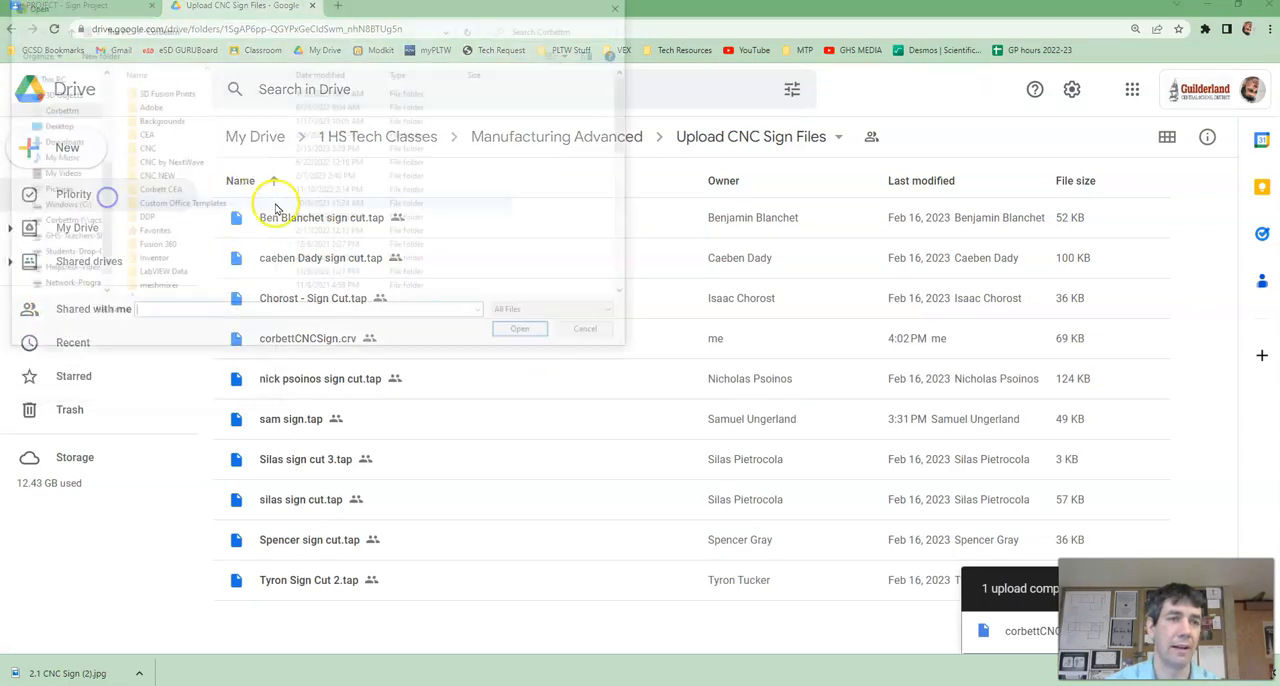
scroll(300, 240, "down", 10)
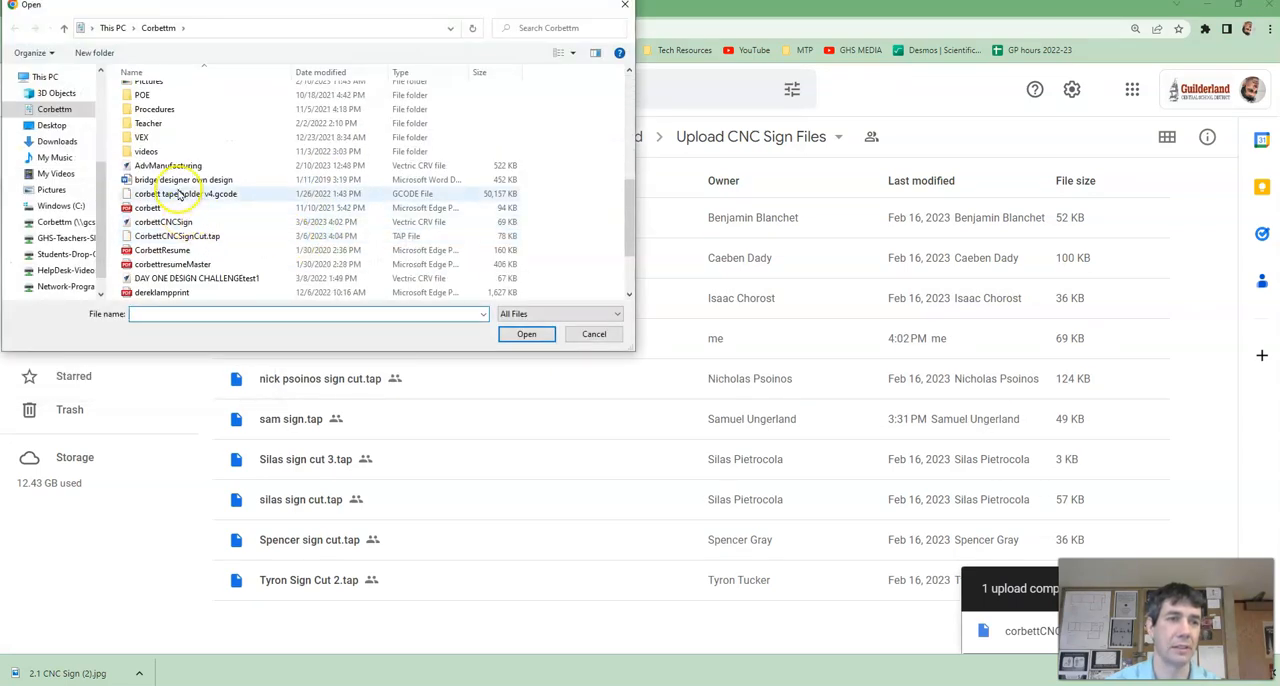
left_click(178, 236)
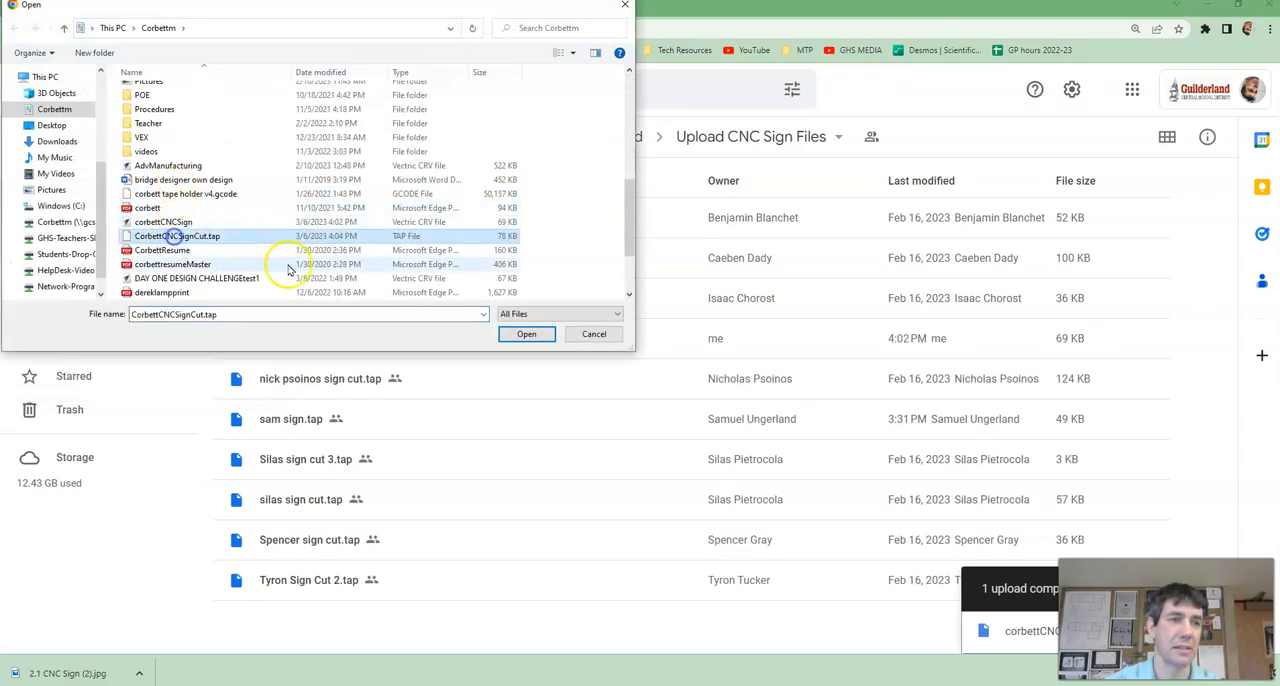
left_click(526, 336)
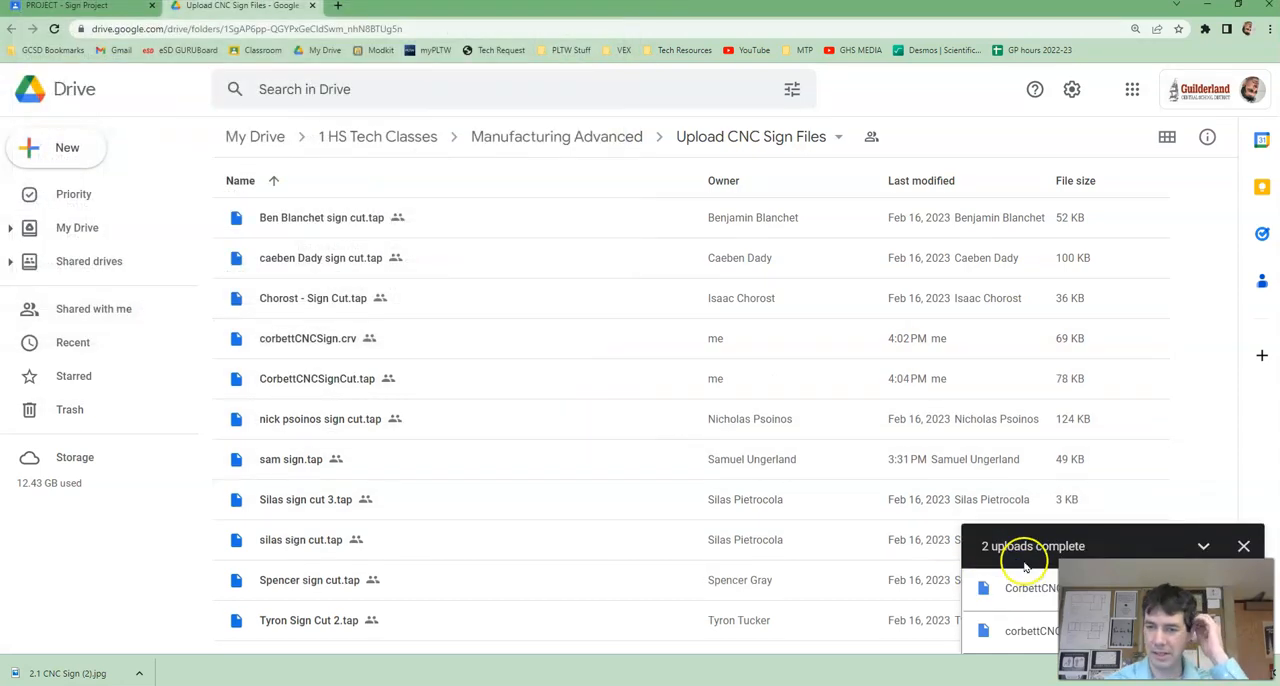